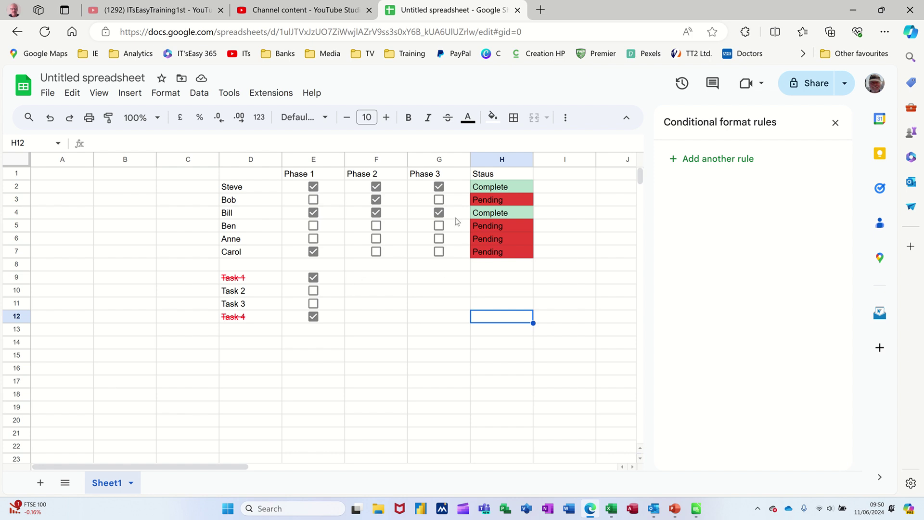
Tick Bob's Phase 1 and 3, all three of Ben's phases, and Task 2
left_click(314, 200)
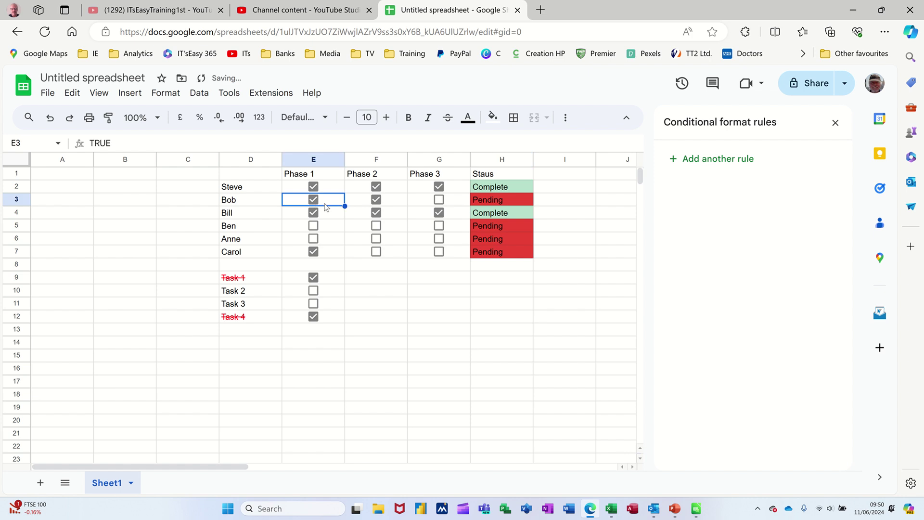
left_click(440, 200)
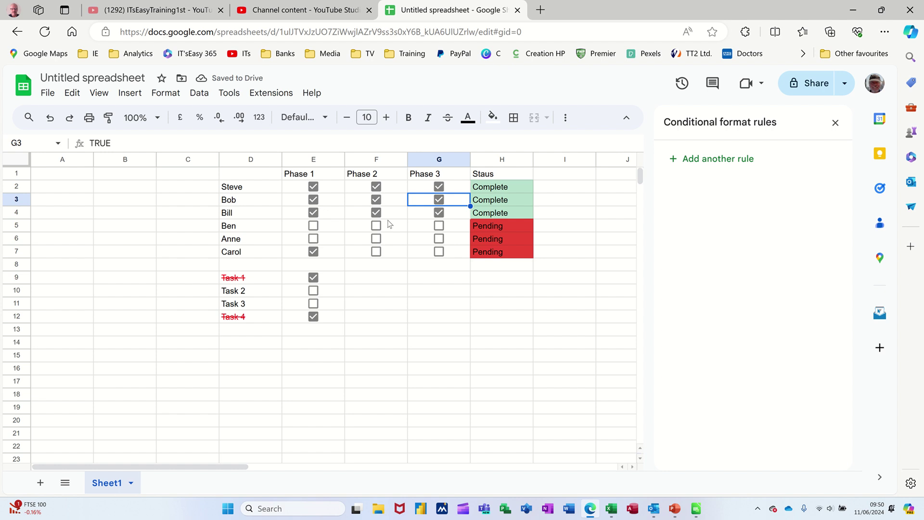
left_click(313, 225)
left_click(375, 226)
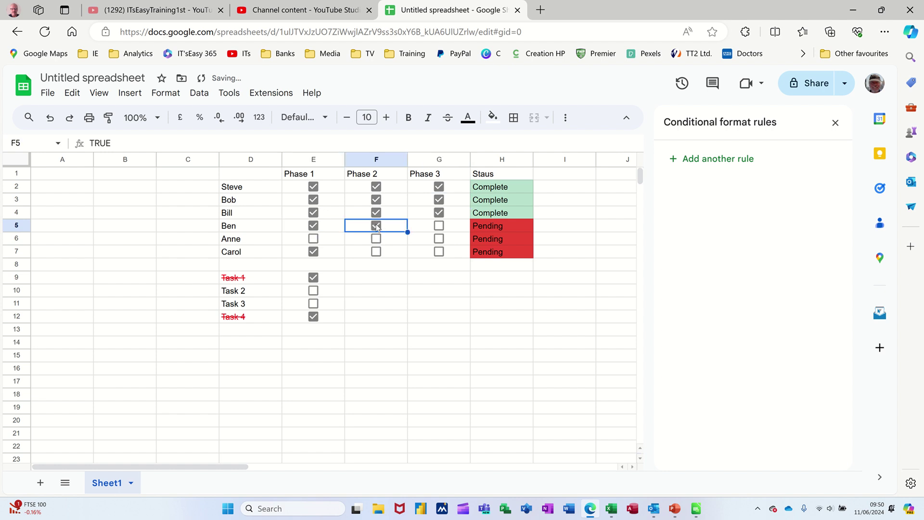
left_click(438, 226)
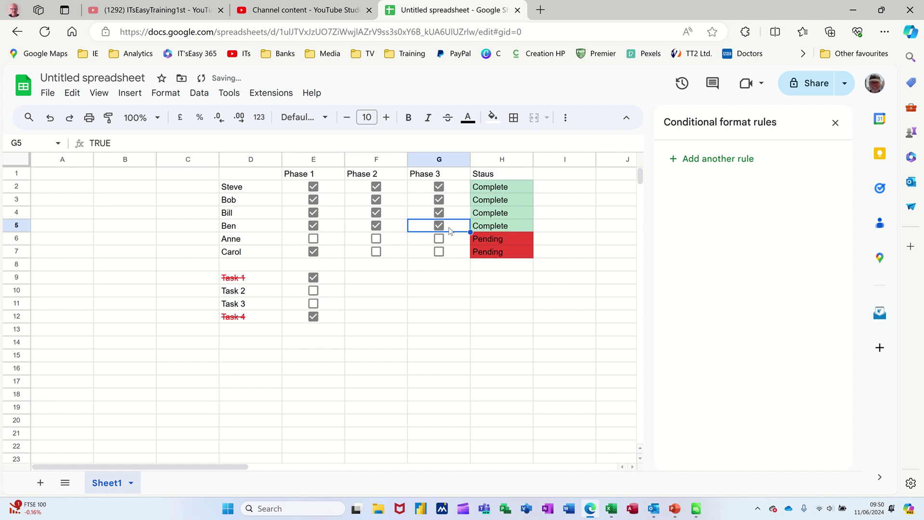
left_click(313, 291)
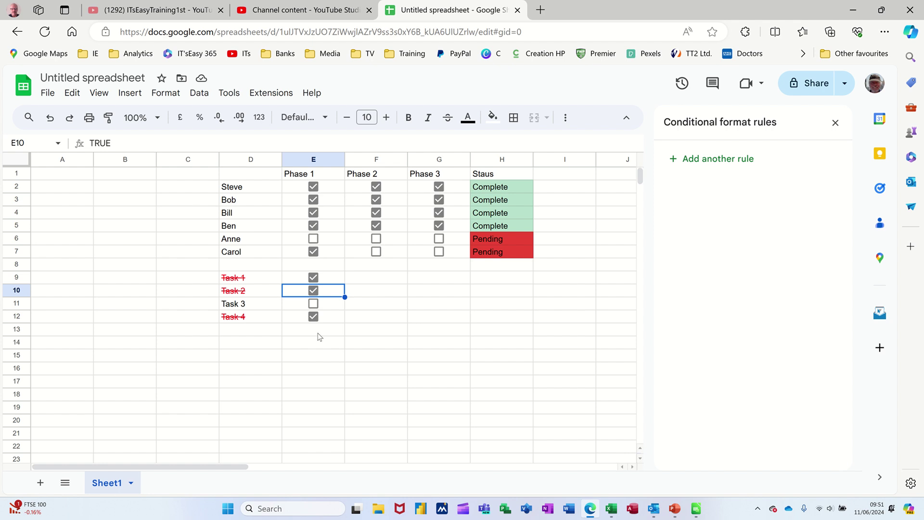
Add Sheet2 with headings Phase 1, Phase 2, Phase 3 in D1:F1 and Status in G1
left_click(40, 483)
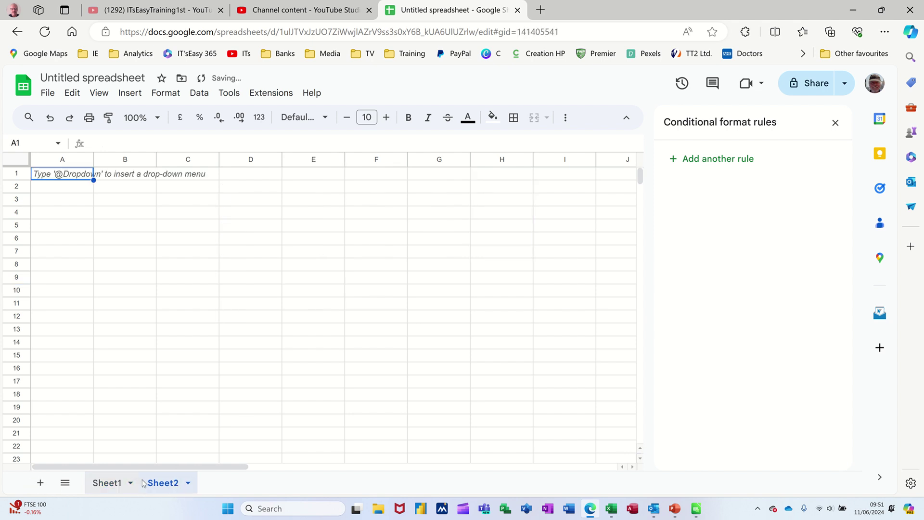
left_click(230, 201)
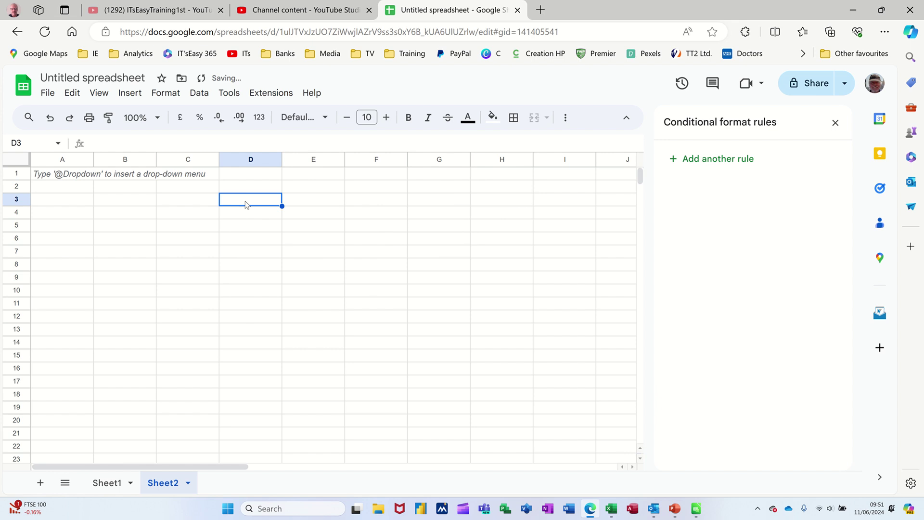
left_click(248, 175)
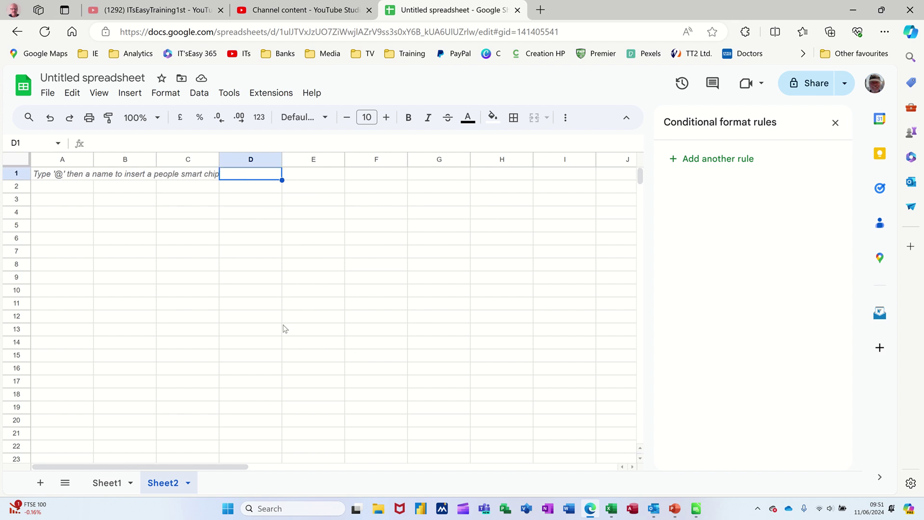
type("Ph")
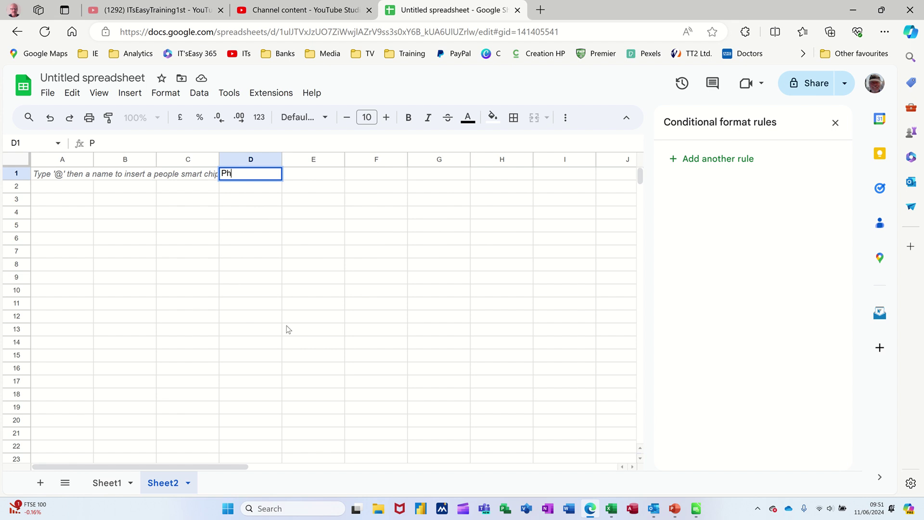
type("ase 1")
key("Return")
left_click(264, 174)
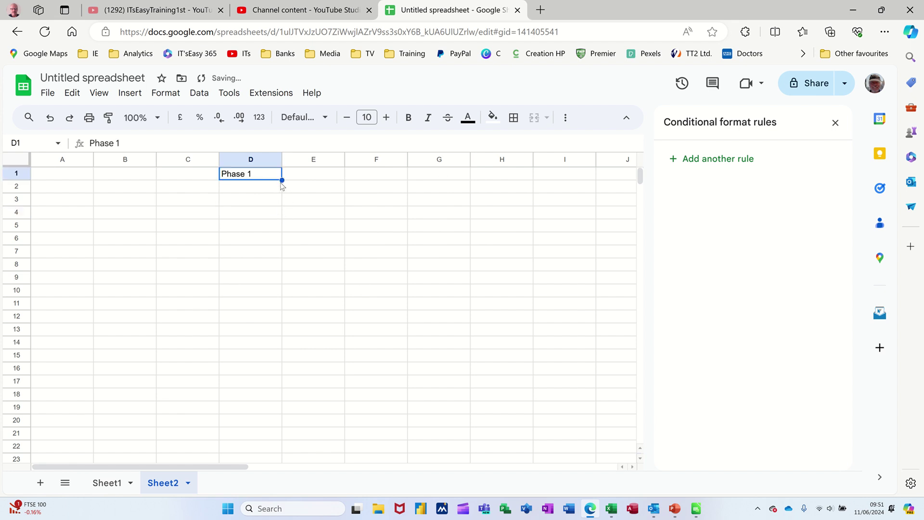
left_click_drag(282, 180, 404, 183)
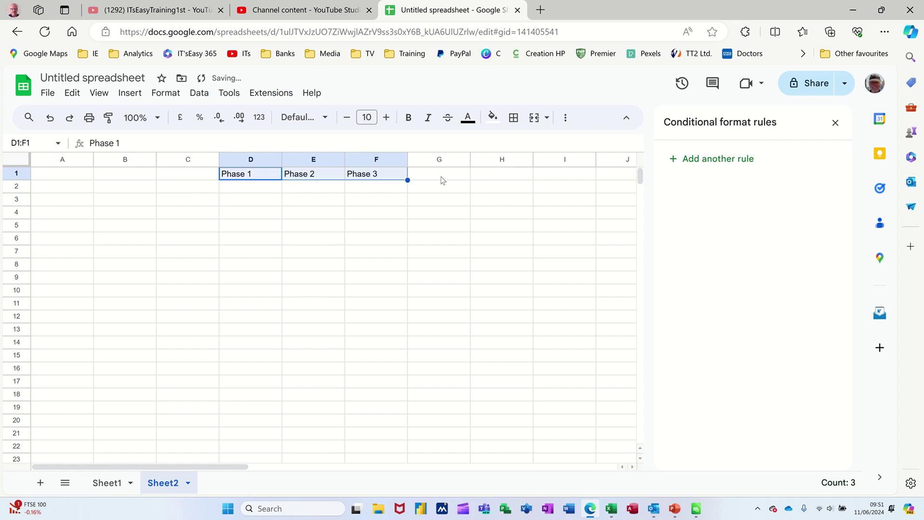
left_click(441, 177)
type("St")
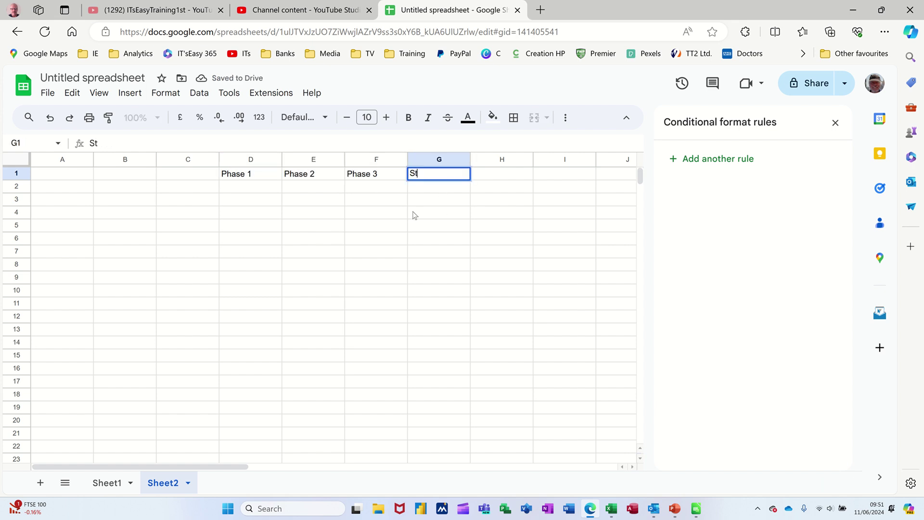
type("atus")
Enter the names Bill, Ben, Bob, Anne and Steve down C2:C6
left_click(200, 189)
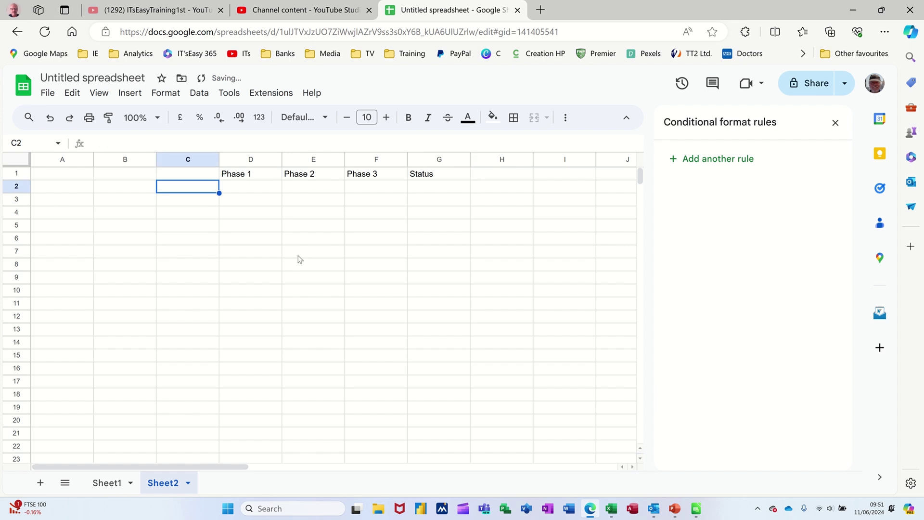
type("Bill")
key("Return")
type("Ben")
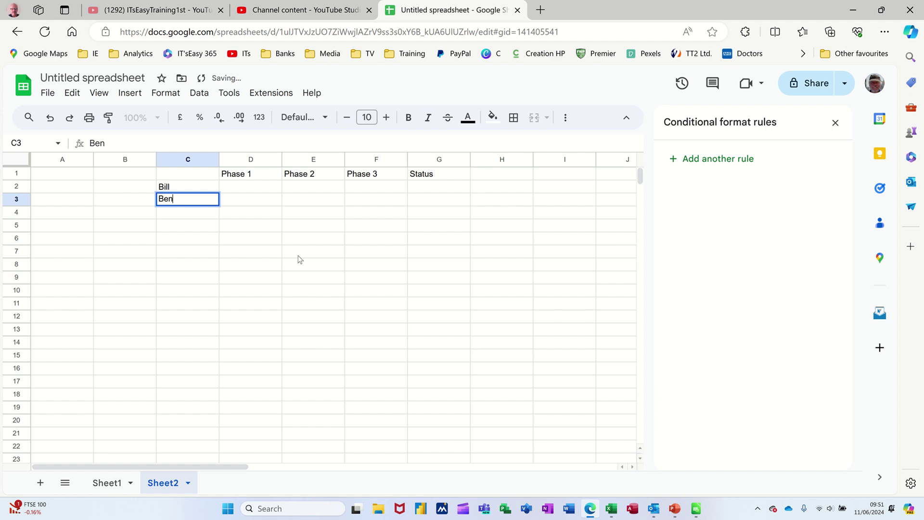
key("Return")
type("B")
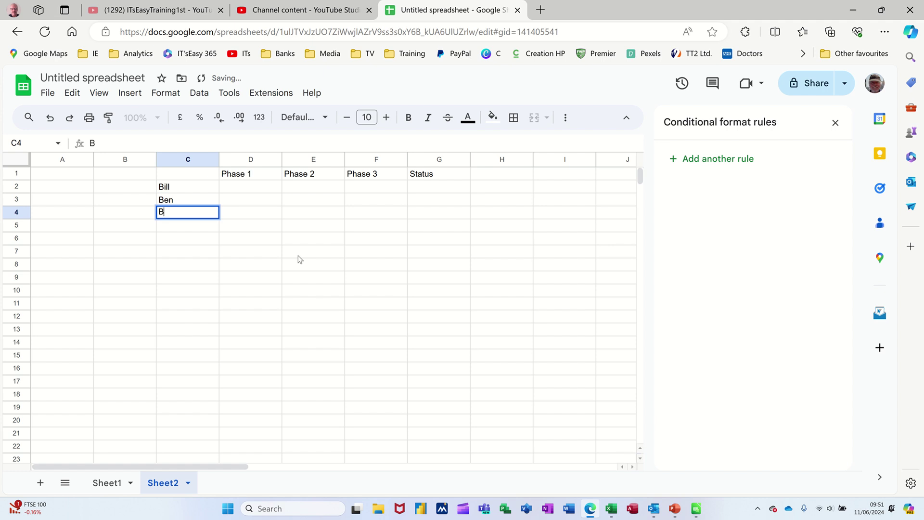
type("ob")
key("Return")
type("Anne")
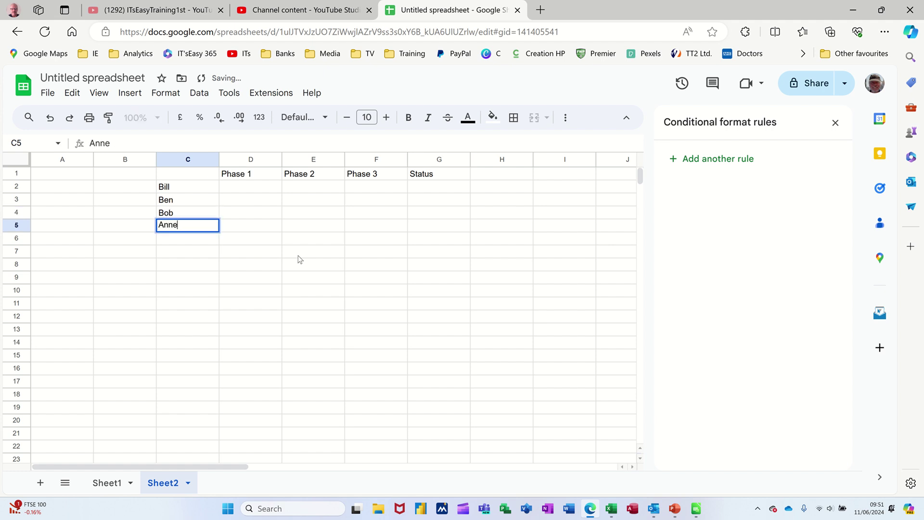
key("Return")
type("Steve")
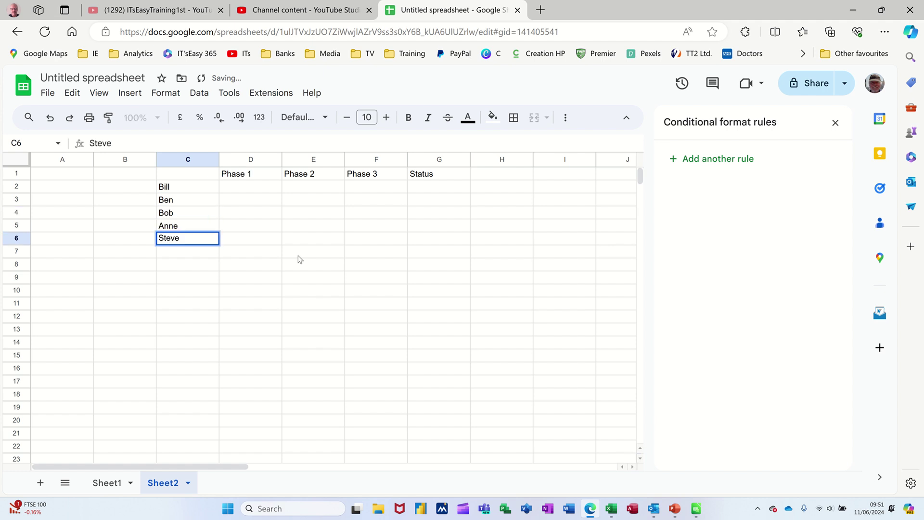
Insert a tick box in D2 and fill it across D2:F6
left_click(250, 185)
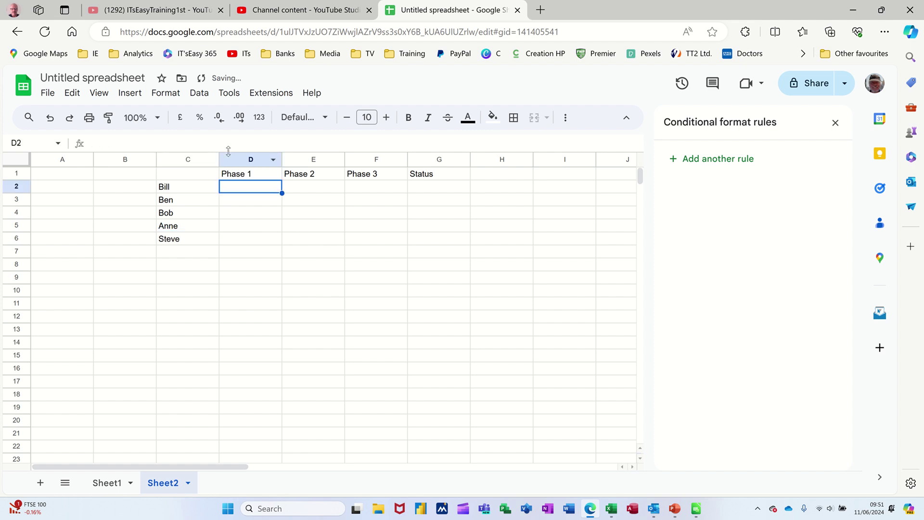
left_click(130, 93)
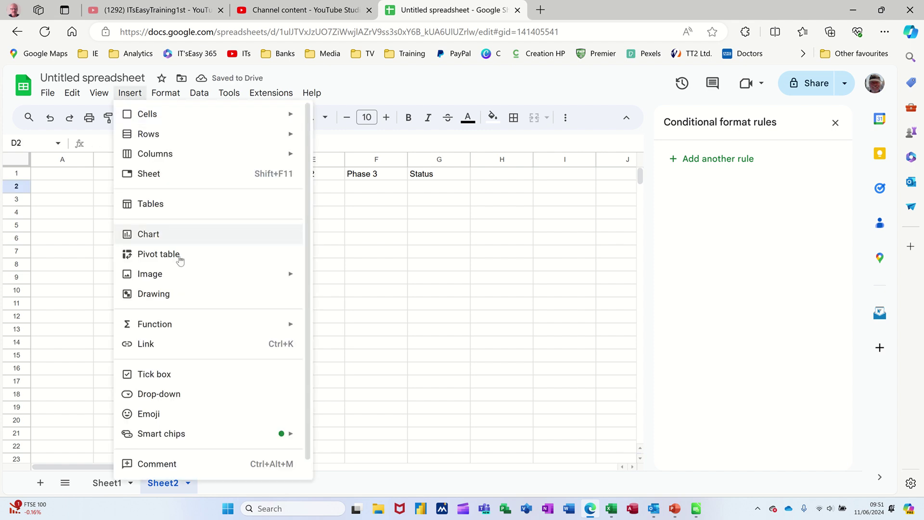
left_click(171, 376)
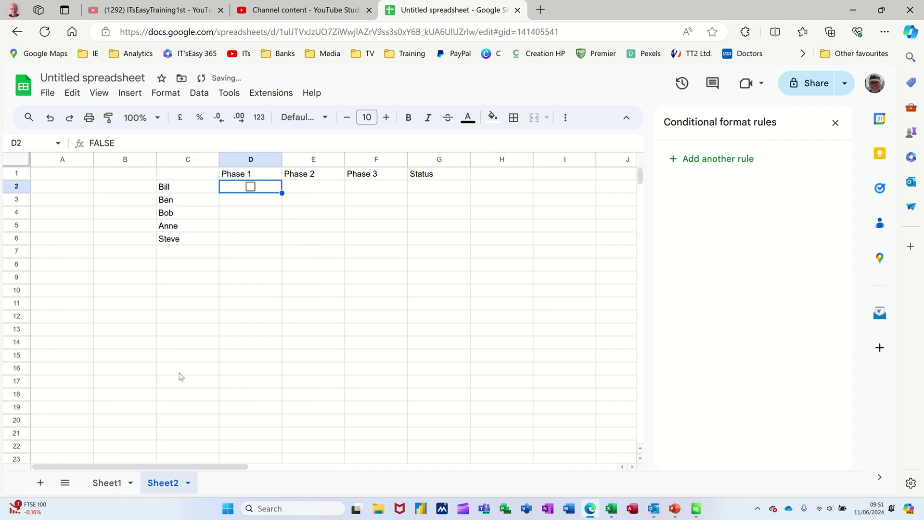
left_click_drag(284, 193, 392, 247)
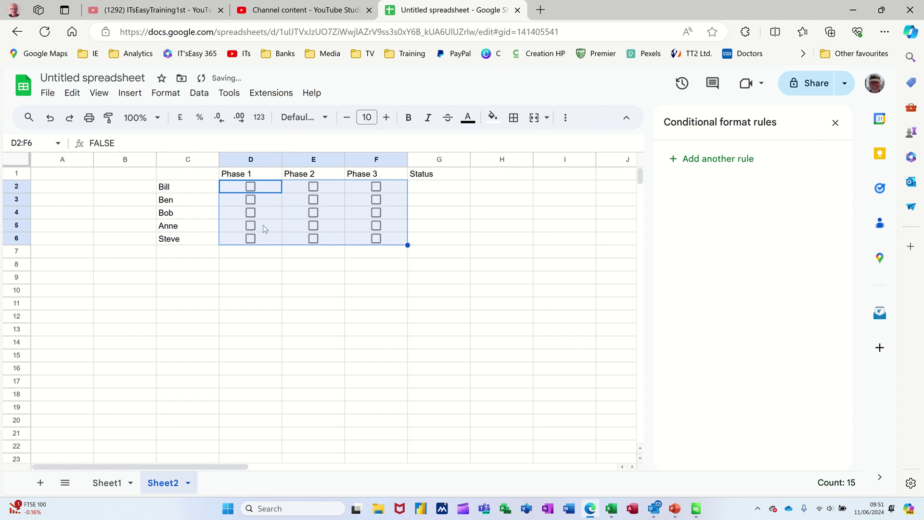
Test the Phase 1 tick boxes, leaving only Bill's Phase 1 ticked
left_click(250, 186)
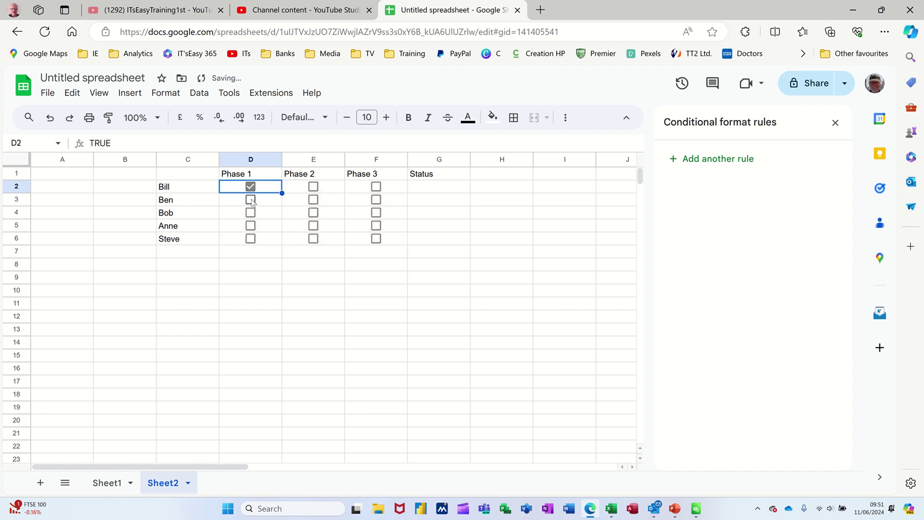
left_click(250, 200)
left_click(250, 212)
left_click(250, 199)
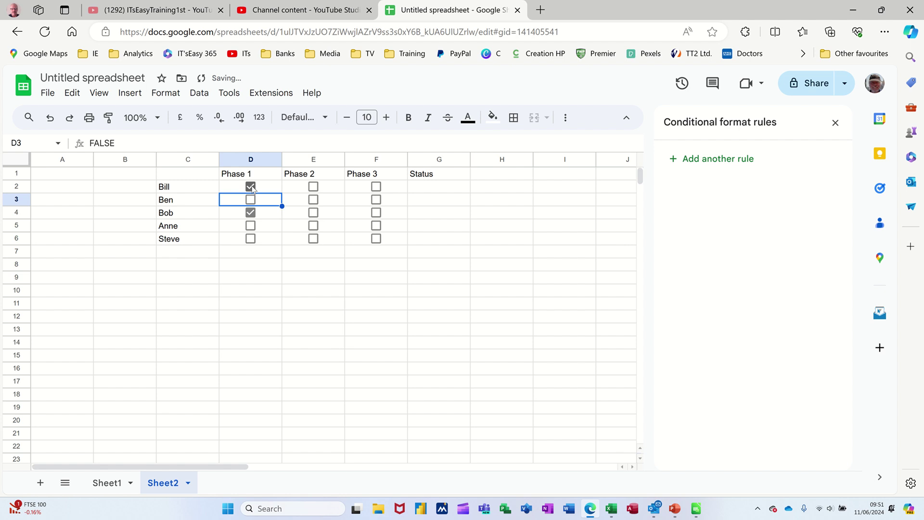
left_click(250, 186)
left_click(251, 212)
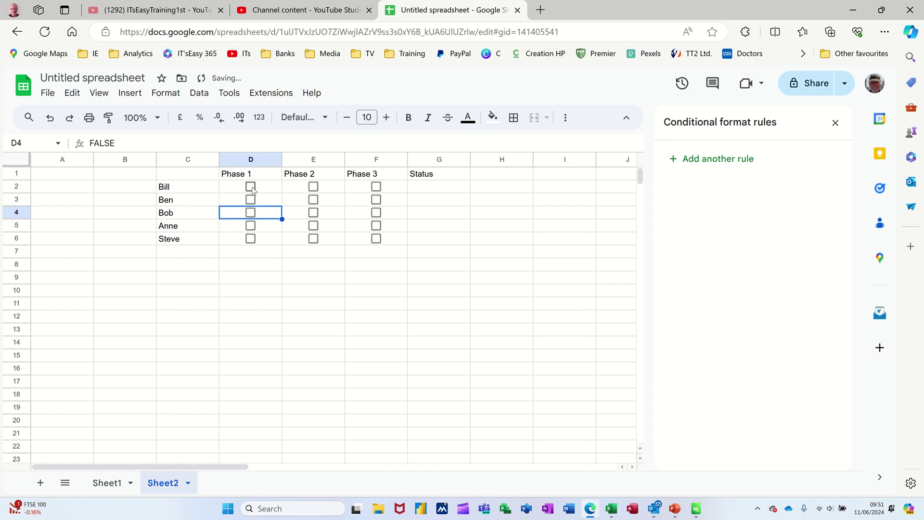
left_click(251, 187)
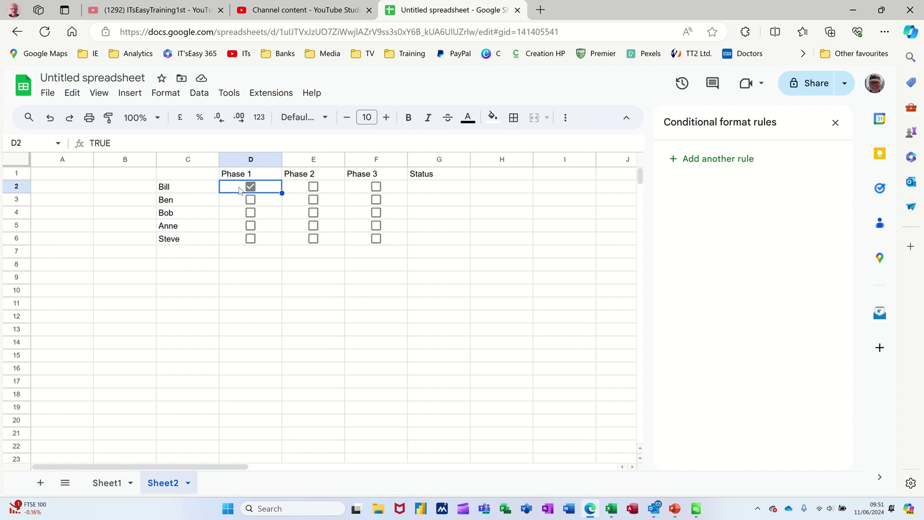
Open the insert-link box for D2 and D3, dismissing it each time without adding links
right_click(240, 190)
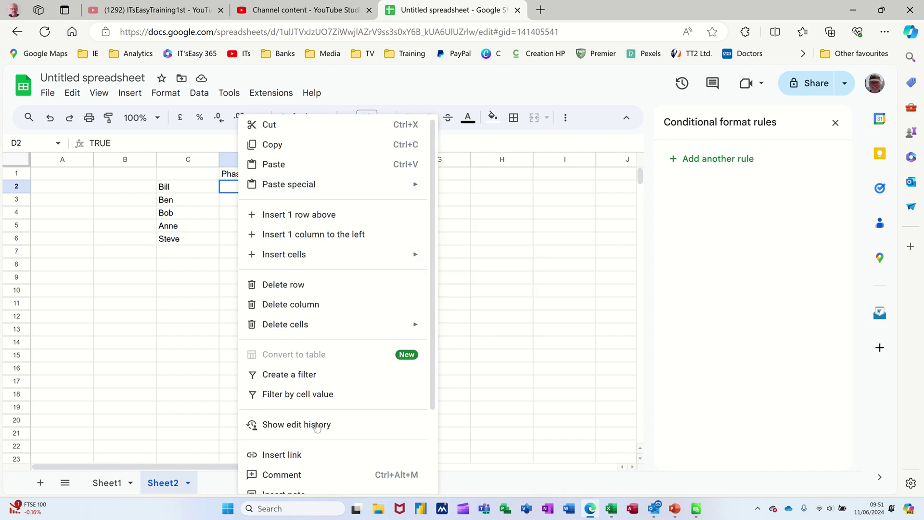
left_click(293, 455)
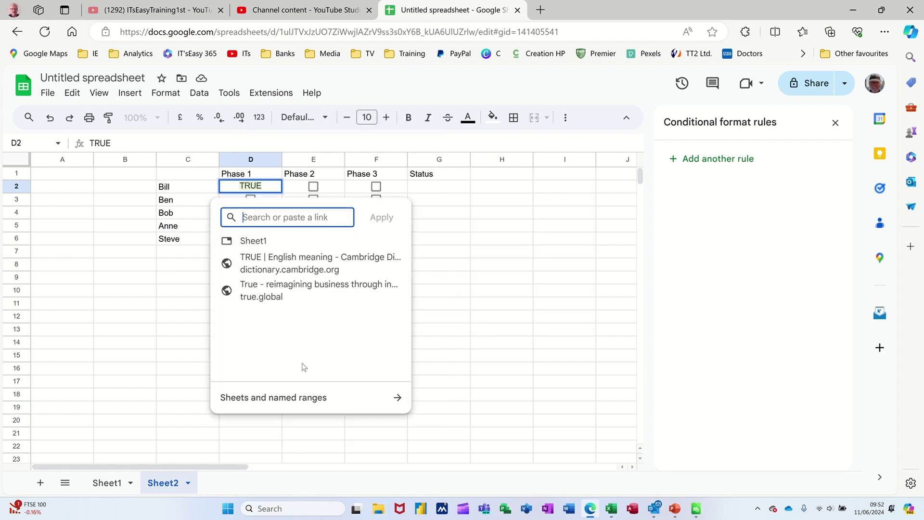
left_click(444, 350)
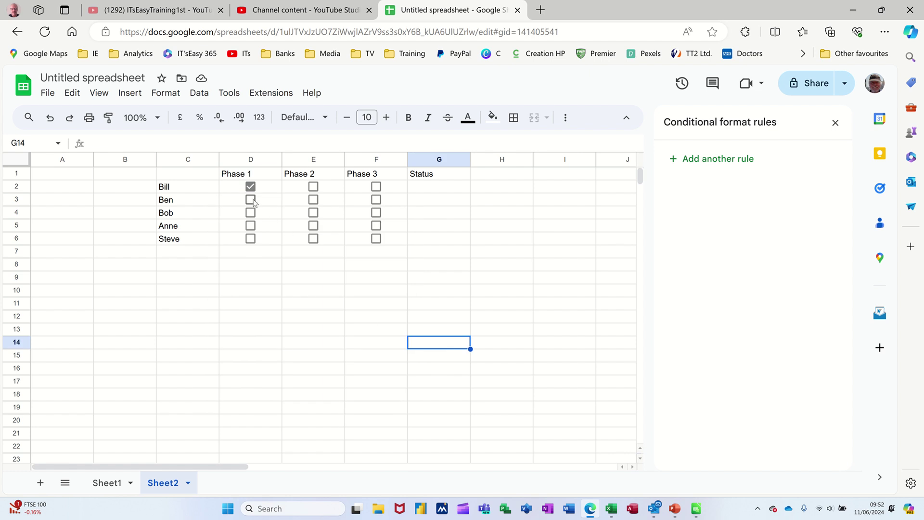
right_click(254, 201)
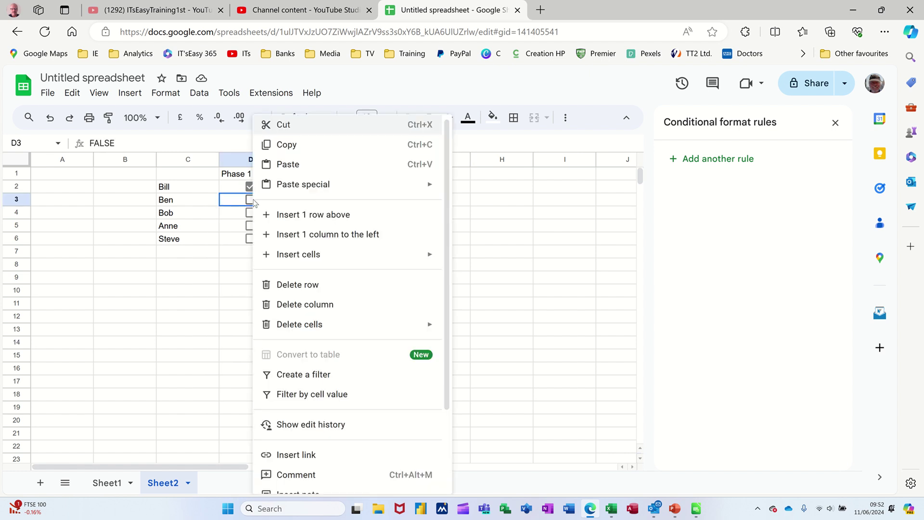
left_click(302, 455)
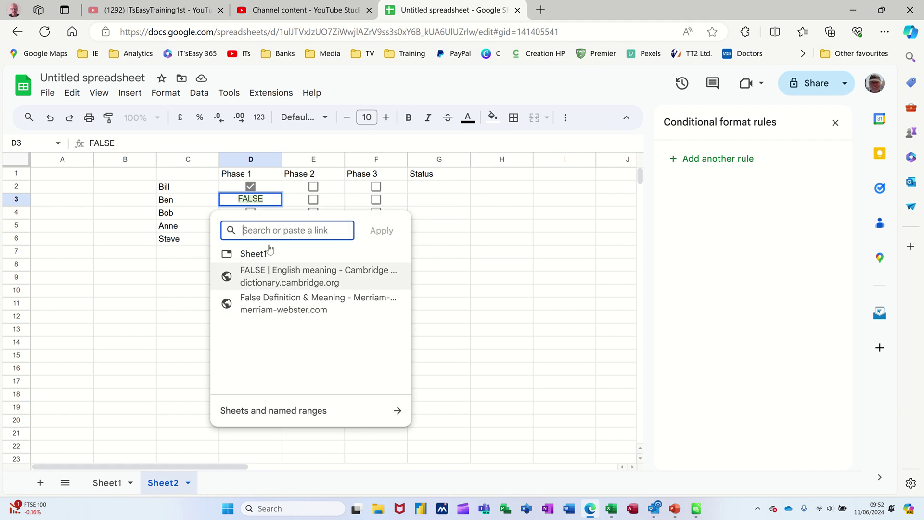
left_click(446, 318)
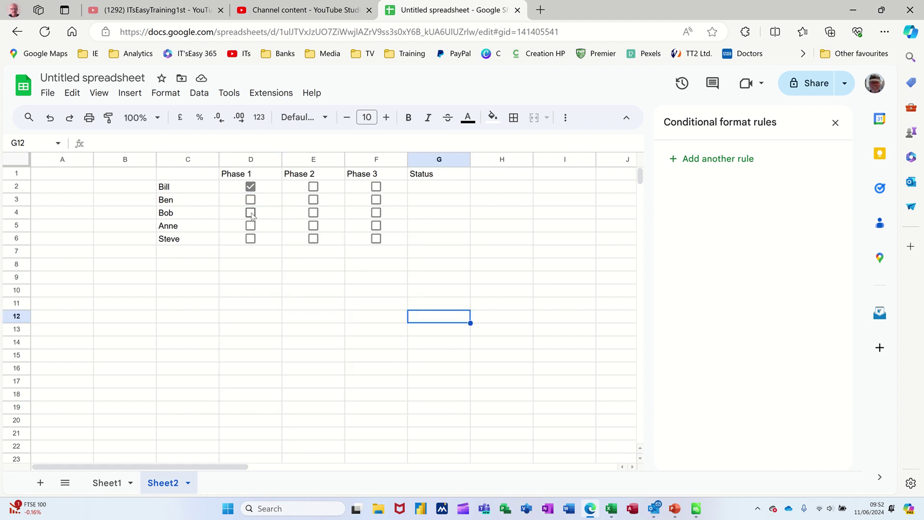
Enter =if(and(D2=true,E2=true,F2=true),"Complete","Pending") in G2
left_click(427, 189)
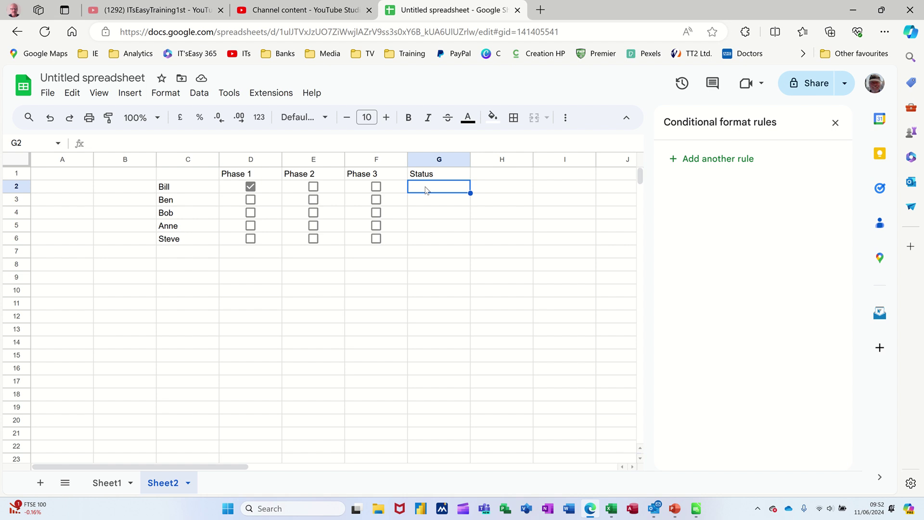
type("=")
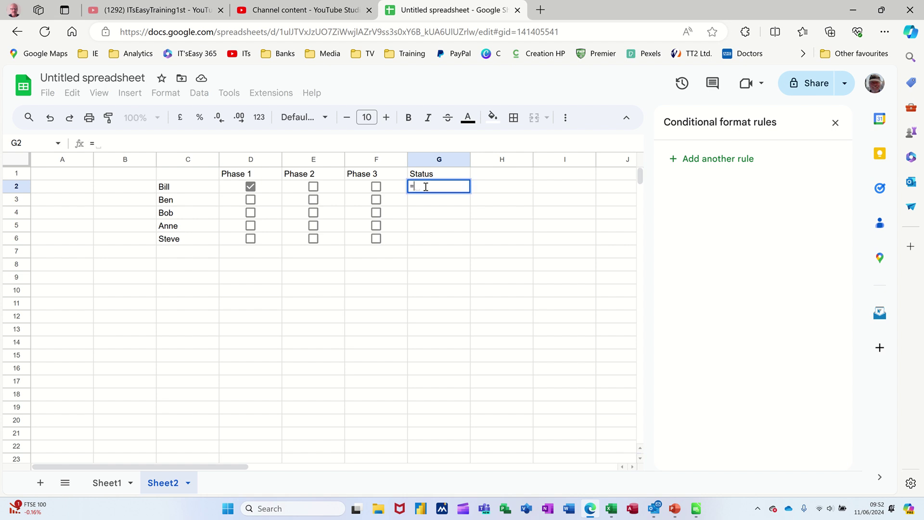
type("if")
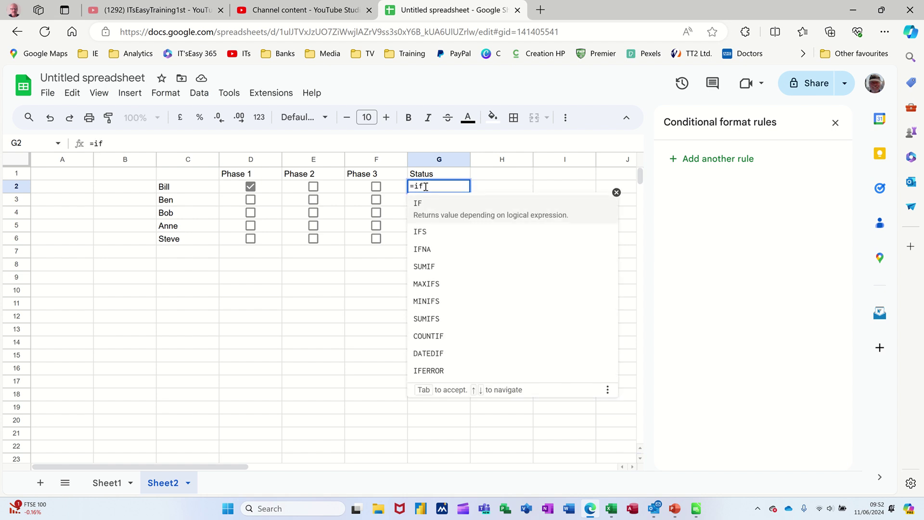
type("(and(")
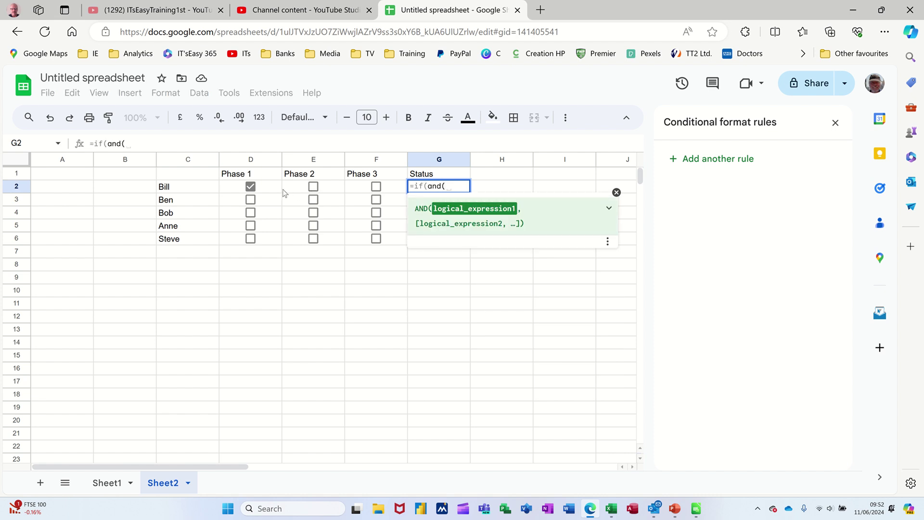
left_click(267, 190)
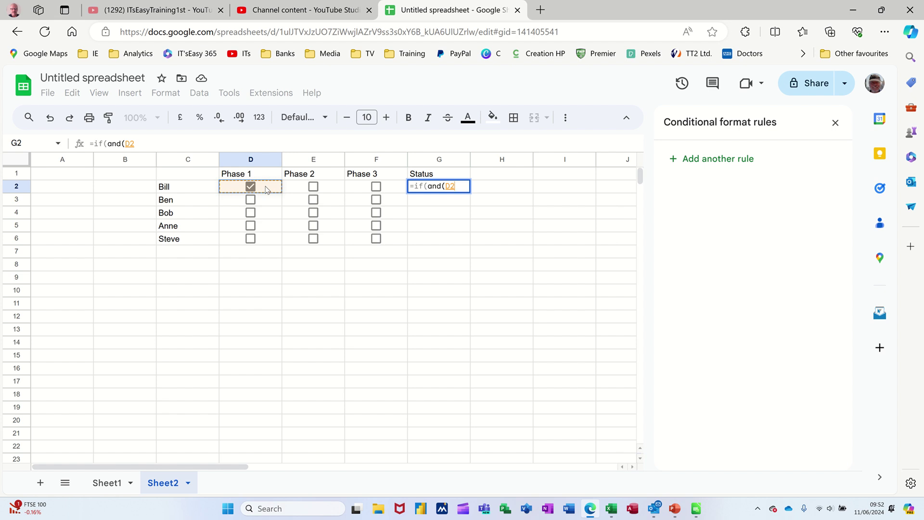
type("=true")
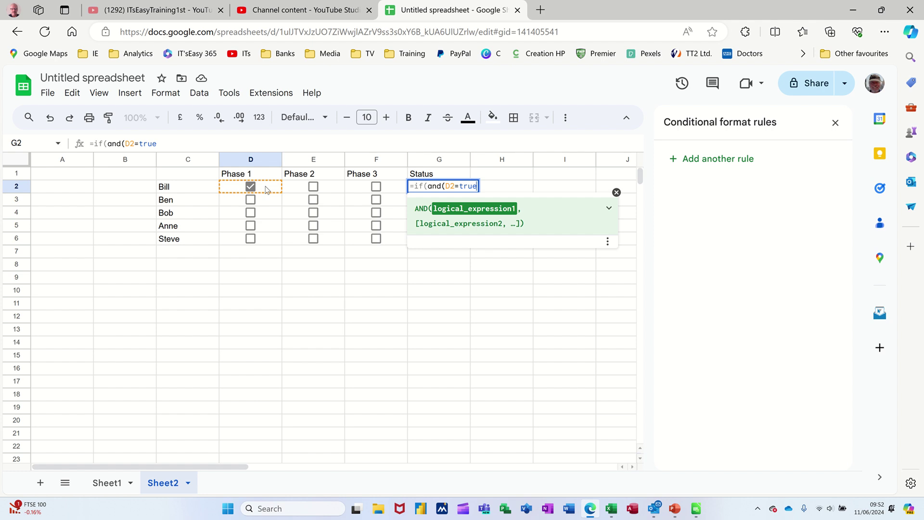
type(",")
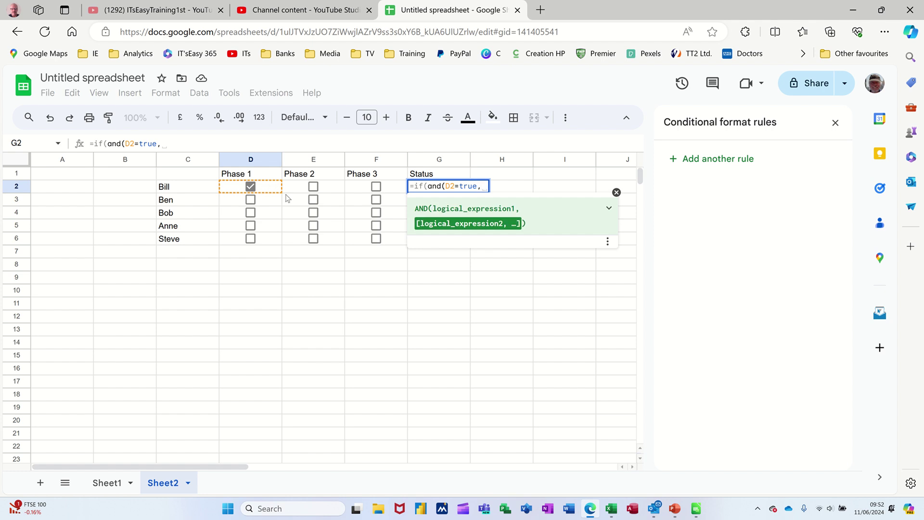
left_click(336, 189)
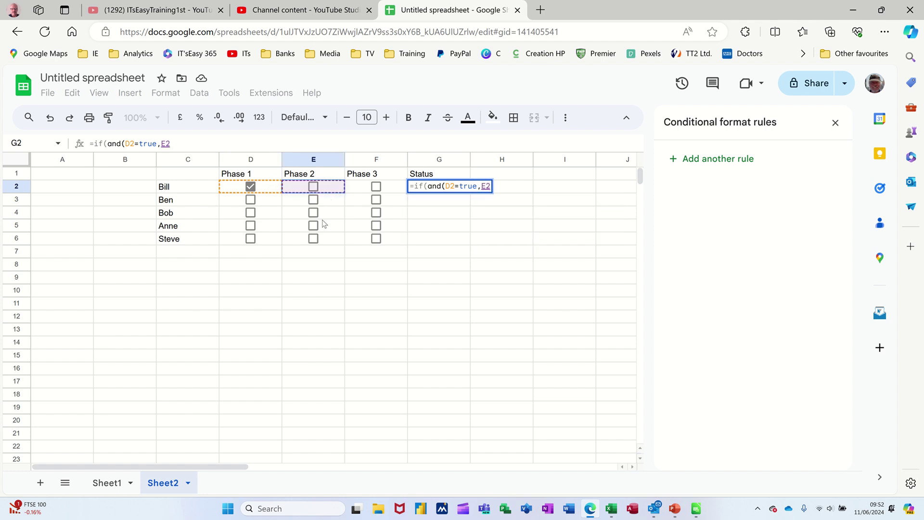
type("=true")
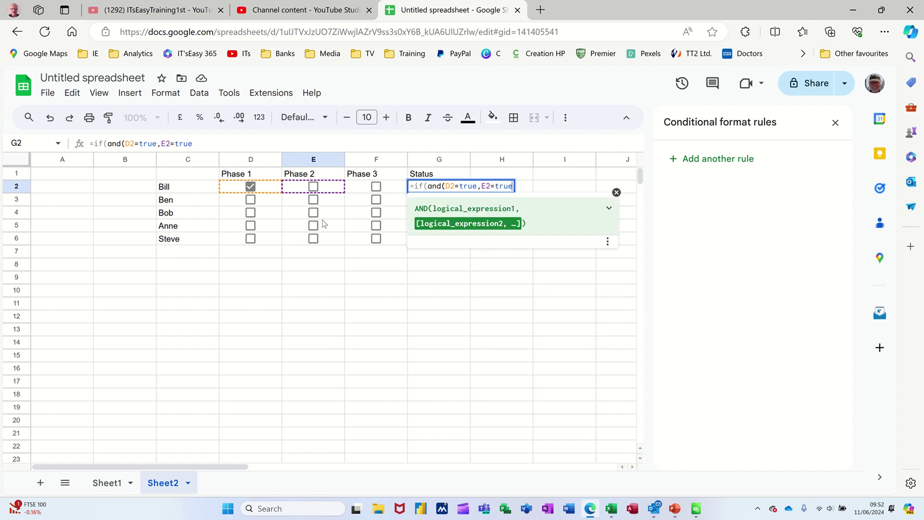
type(",")
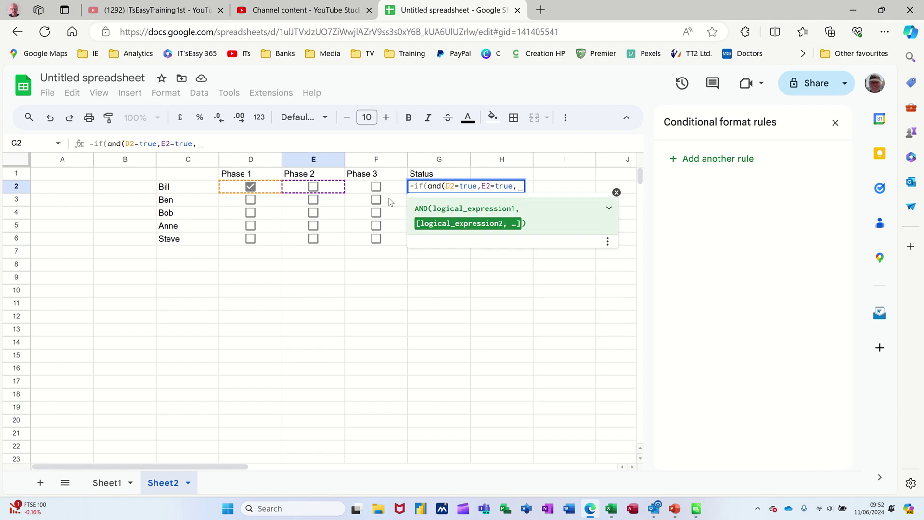
left_click(392, 190)
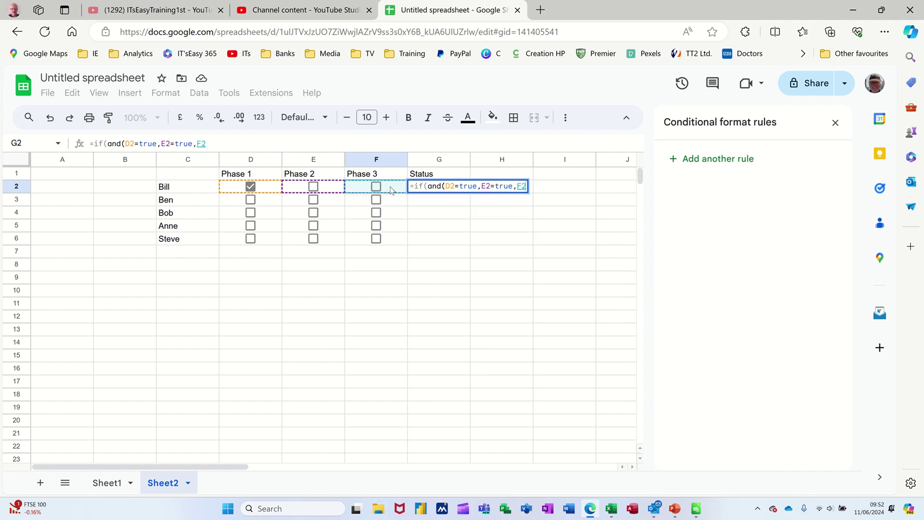
type("=true")
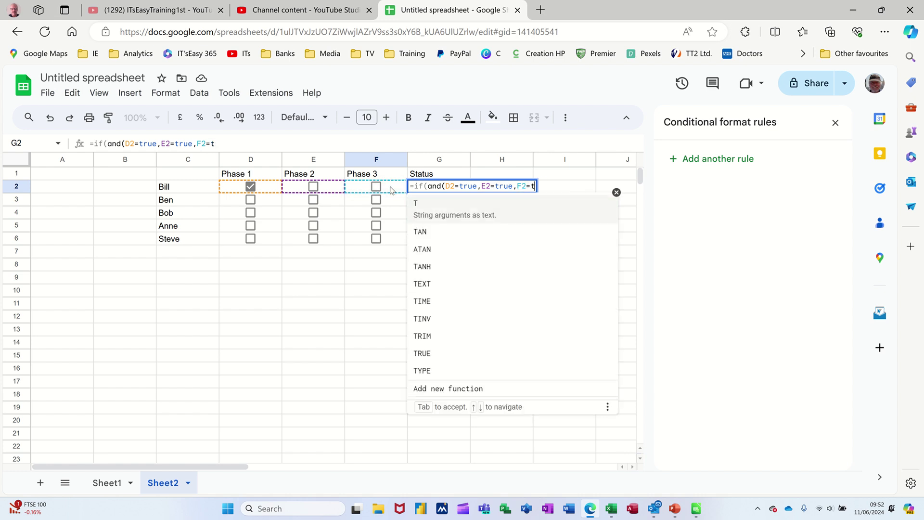
type(")")
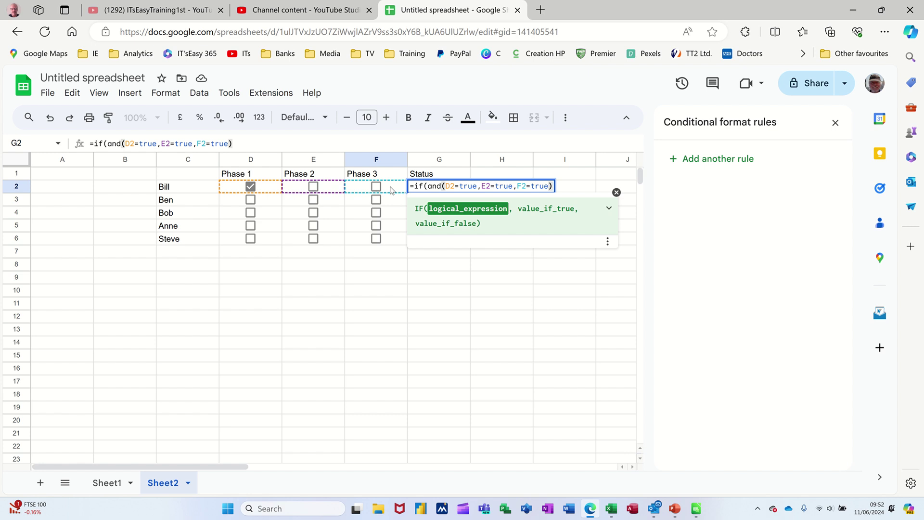
type(",")
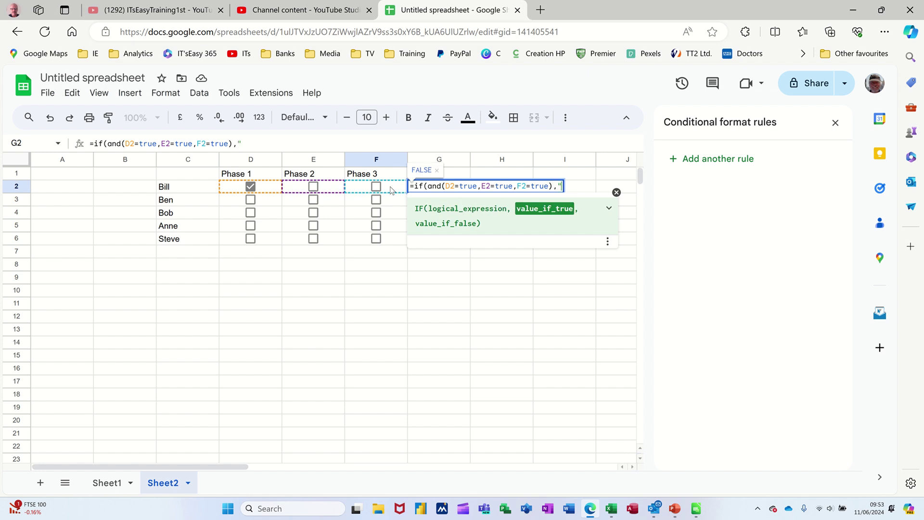
type("\"Complete\"")
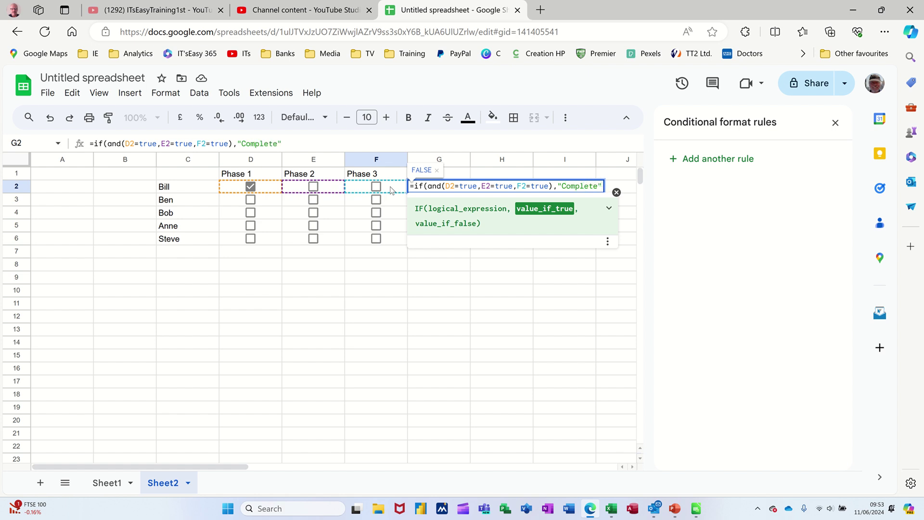
type(",\"Pe")
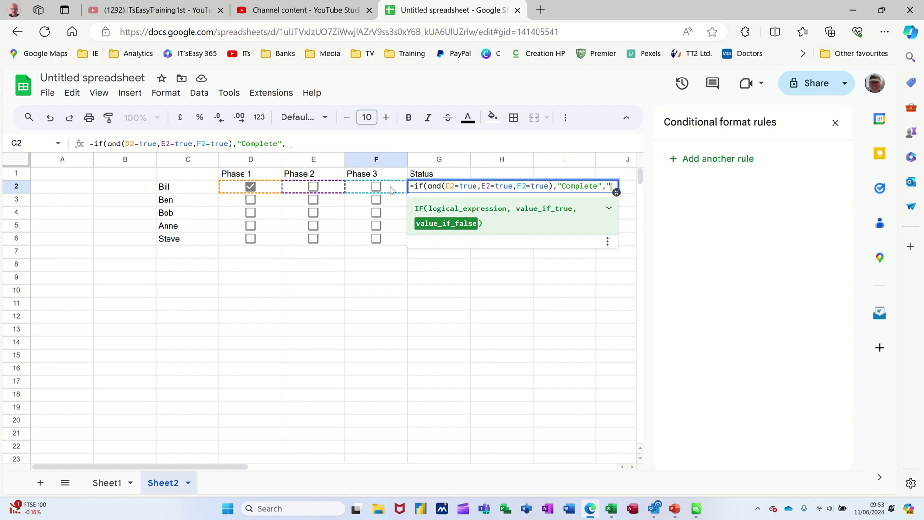
type("nding")
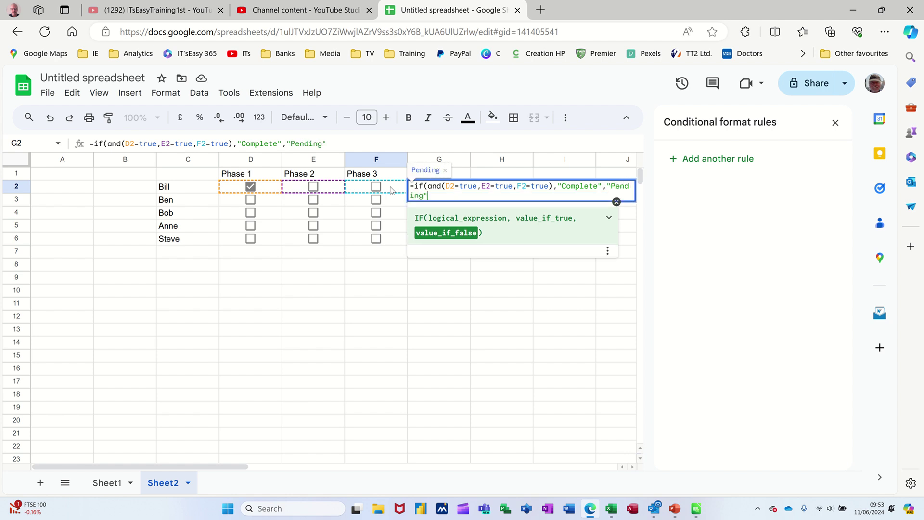
type("\"(")
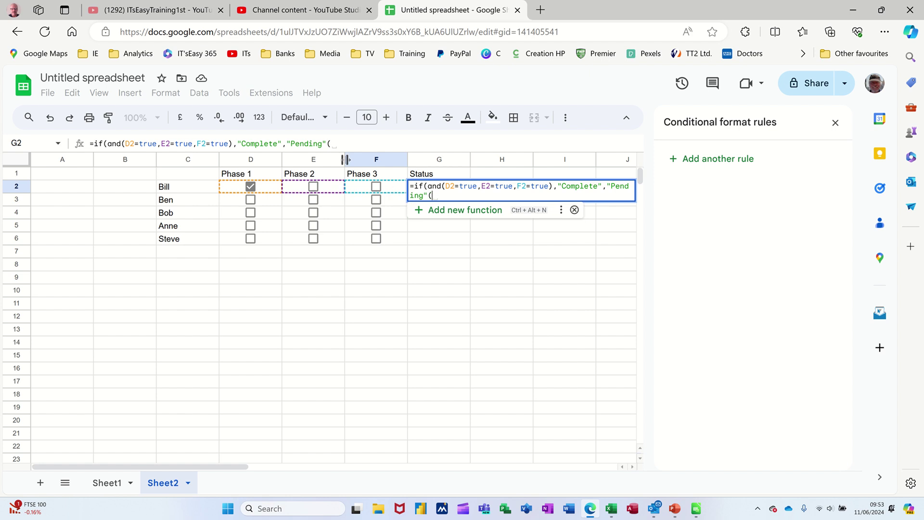
key("Return")
Delete the stray bracket from the G2 status formula
left_click(453, 189)
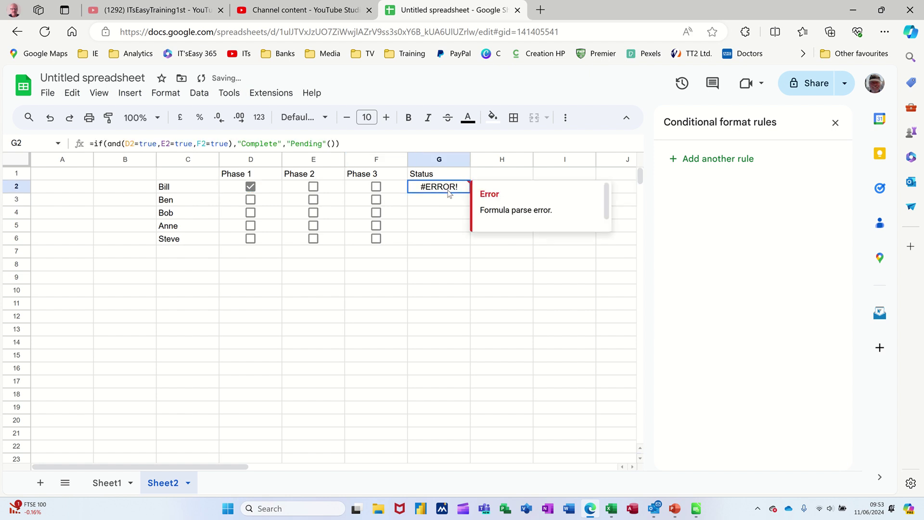
left_click(333, 143)
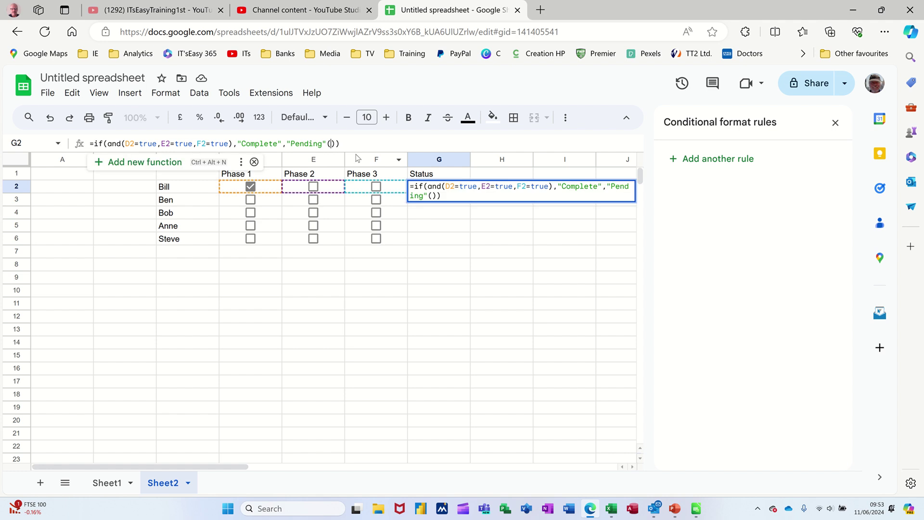
key("BackSpace")
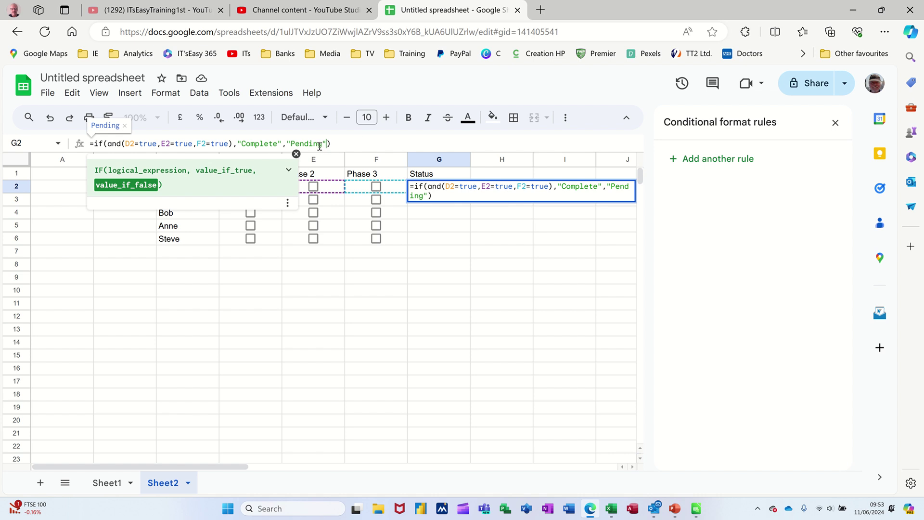
key("Return")
Fill the status formula down to G6, tick Bill's Phase 2 and 3, and select G2:G6
left_click(461, 189)
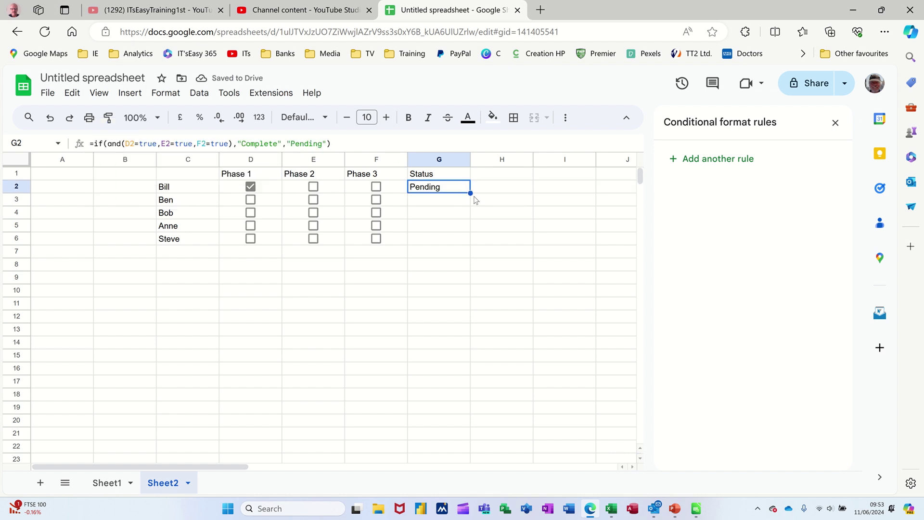
left_click_drag(471, 193, 470, 245)
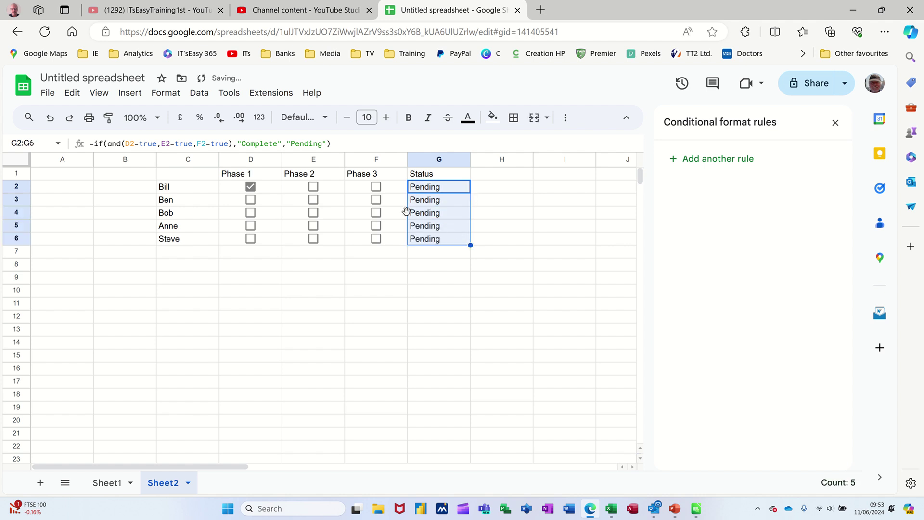
left_click(314, 187)
left_click(376, 186)
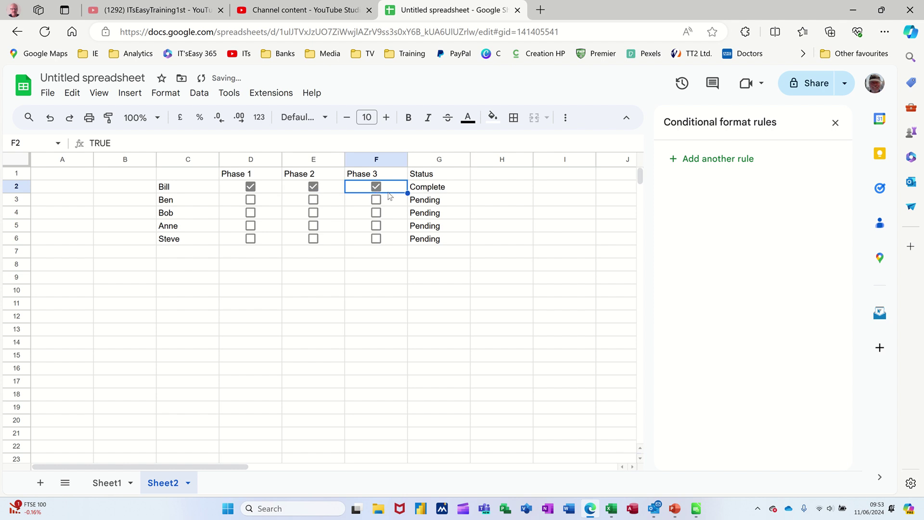
left_click_drag(439, 189, 445, 241)
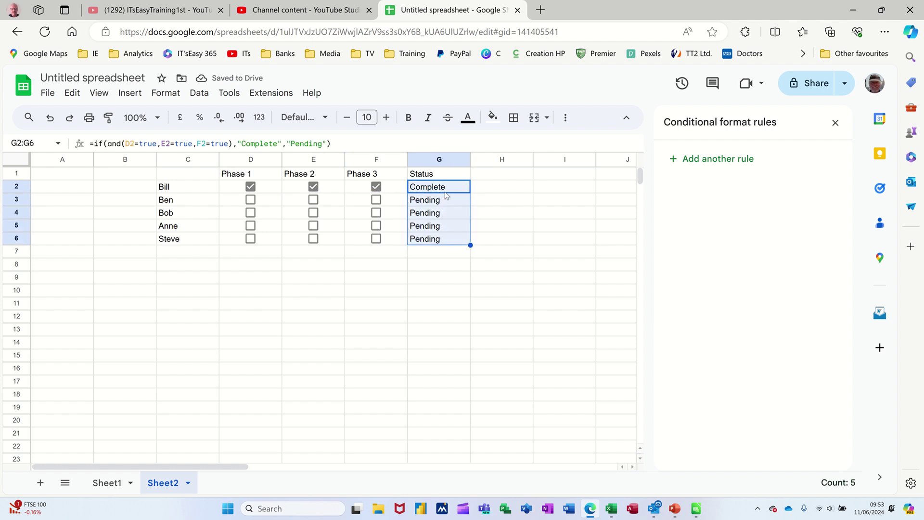
Add a rule on G2:G6 highlighting cells whose text contains 'Complete'
left_click(720, 163)
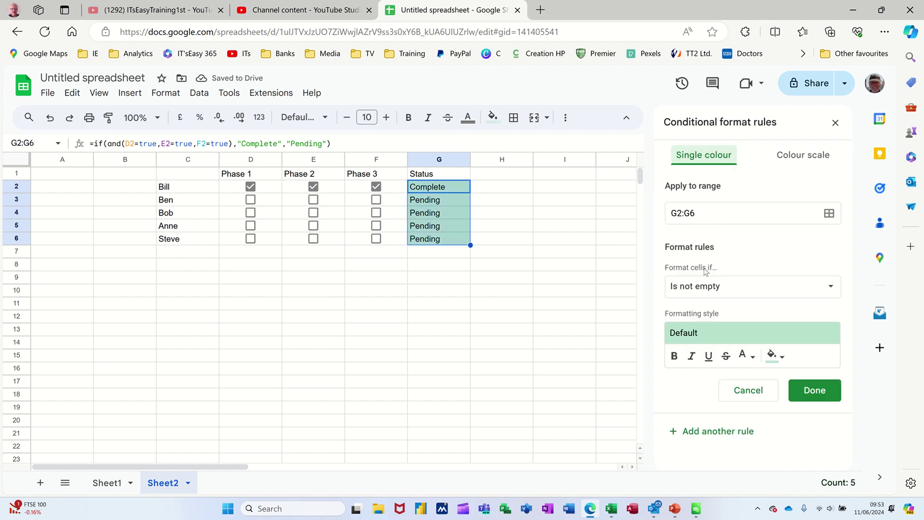
left_click(696, 288)
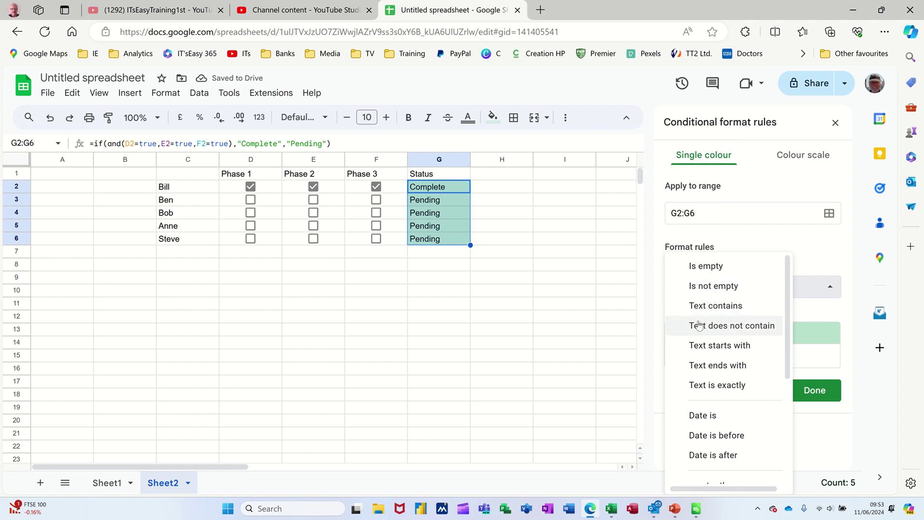
left_click(700, 306)
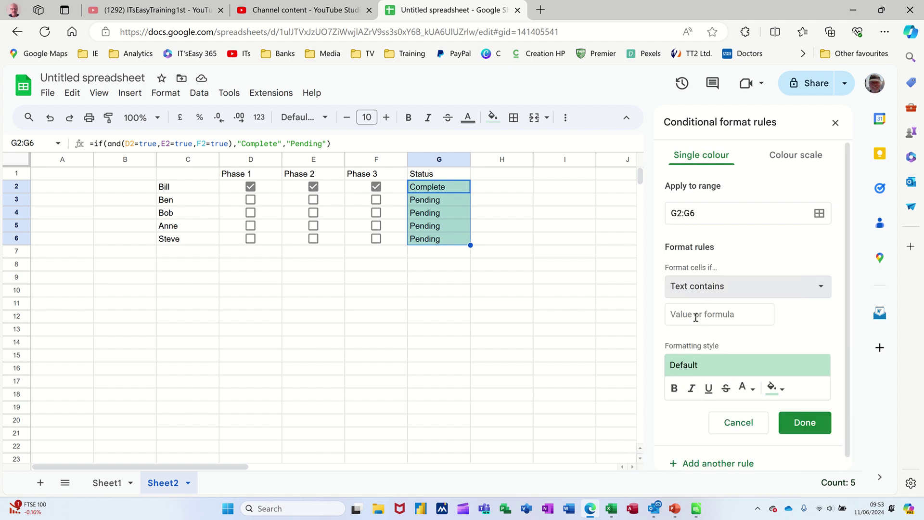
left_click(696, 315)
type("C")
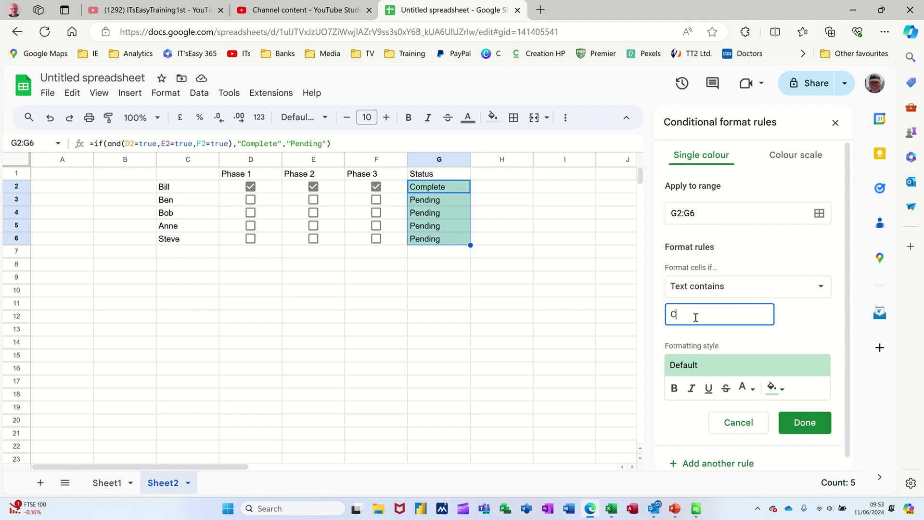
type("ompl")
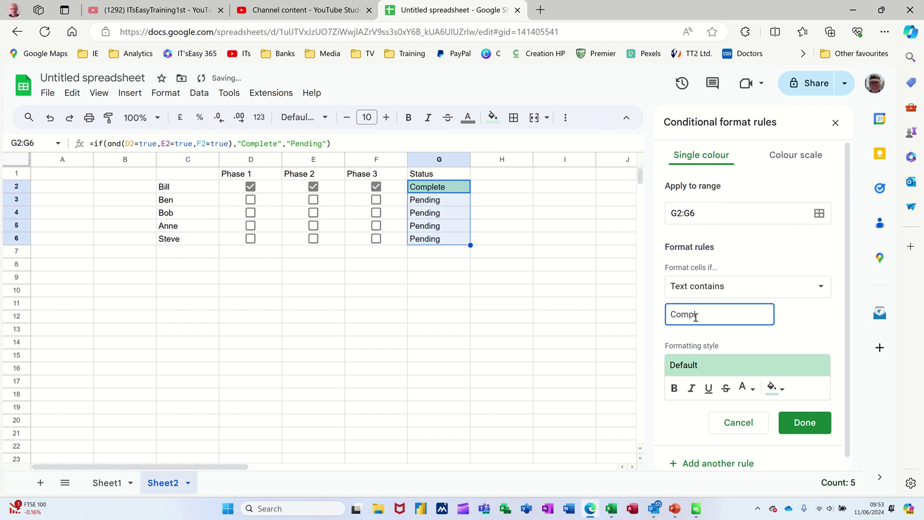
type("ete")
left_click(798, 424)
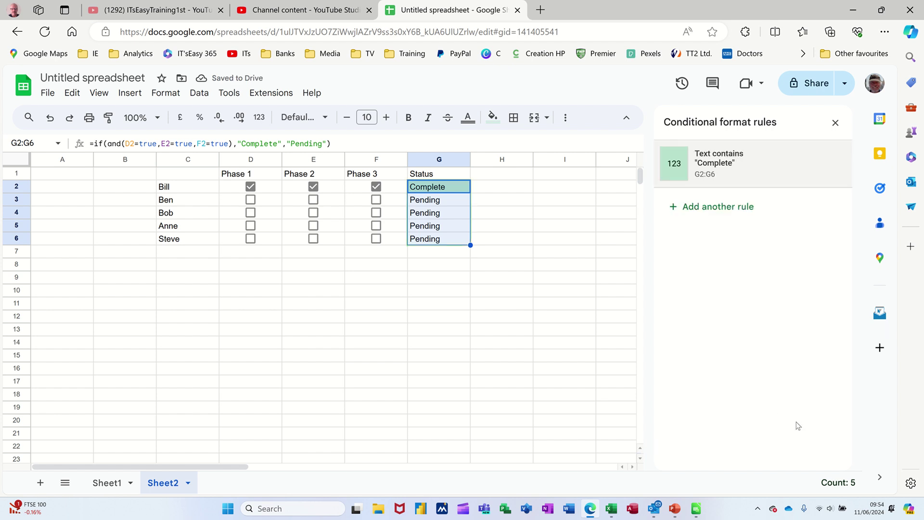
Add a second rule filling cells whose text contains 'Pend' red
left_click(708, 208)
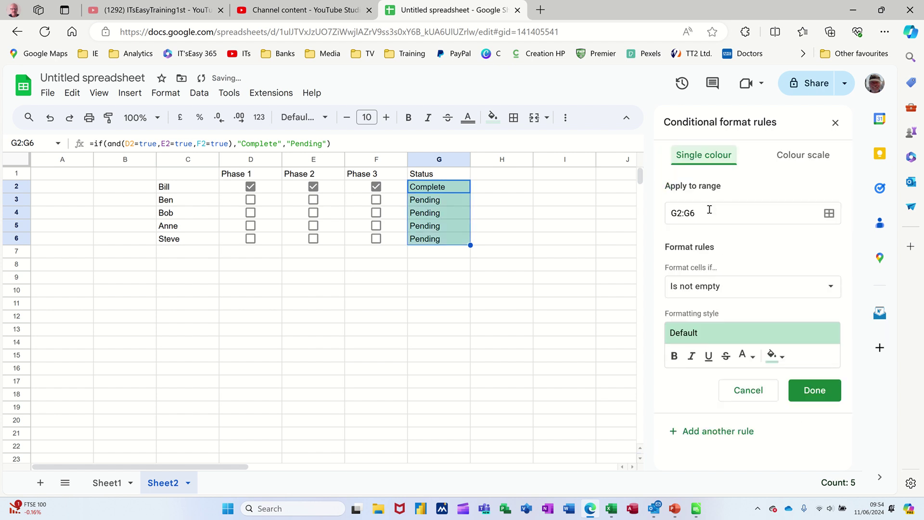
left_click(717, 287)
left_click(719, 306)
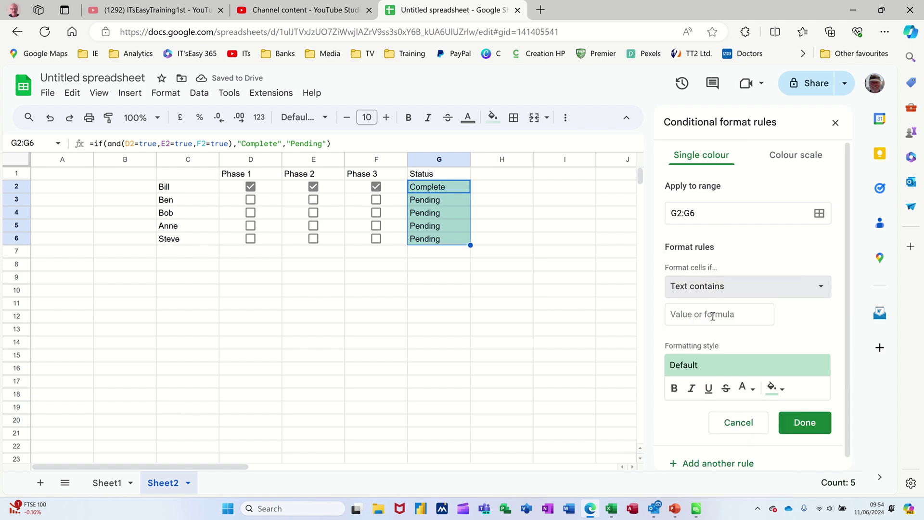
left_click(712, 316)
type("Pending")
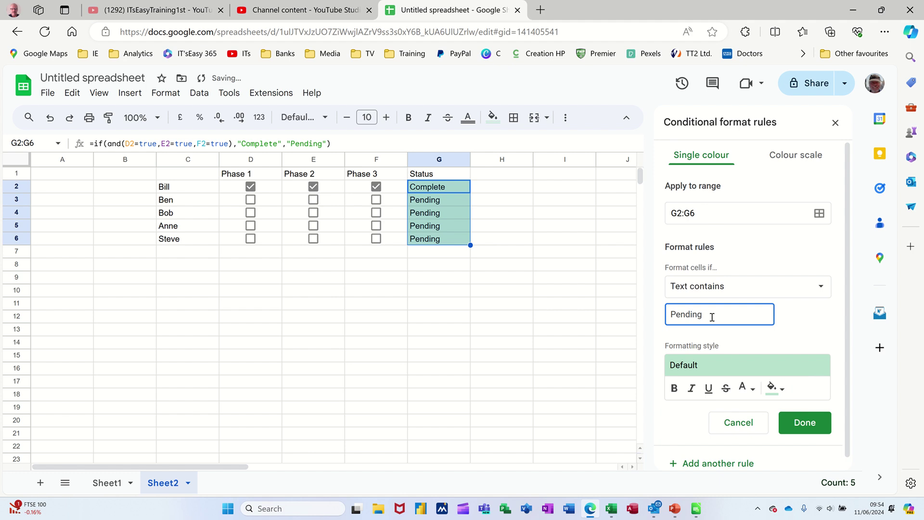
left_click(772, 387)
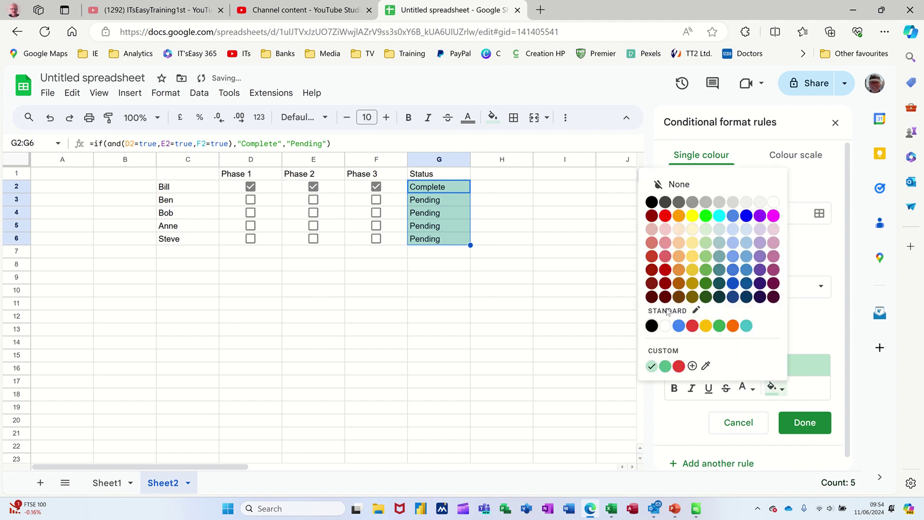
left_click(679, 366)
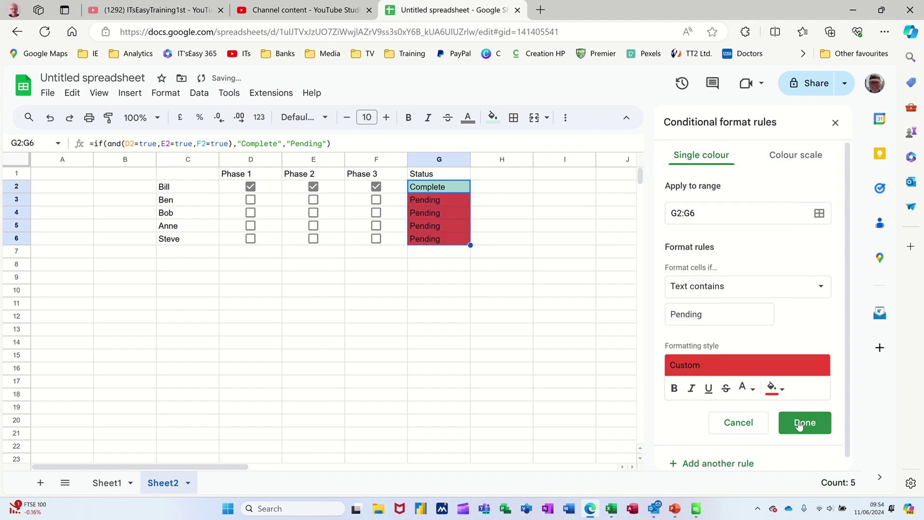
left_click(798, 425)
Tick Bob's Phase 1, 2 and 3 boxes so he shows Complete
left_click(251, 213)
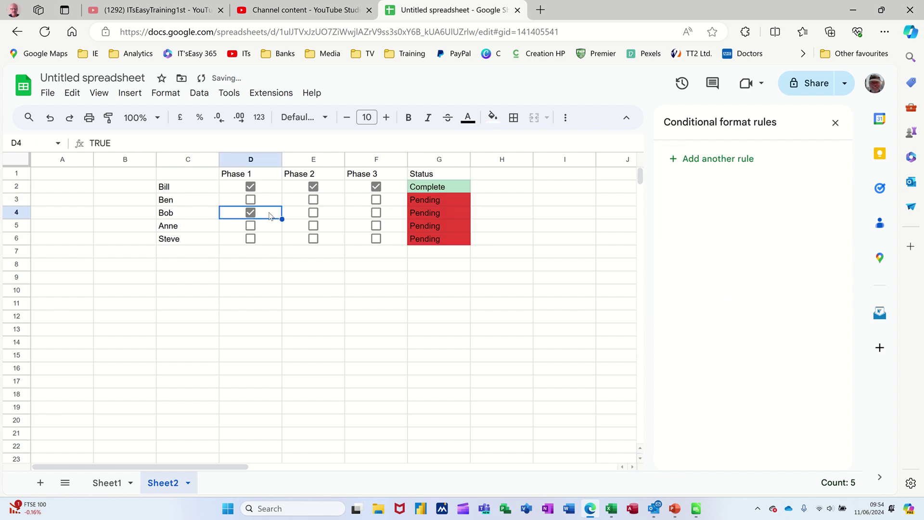
left_click(313, 215)
left_click(376, 213)
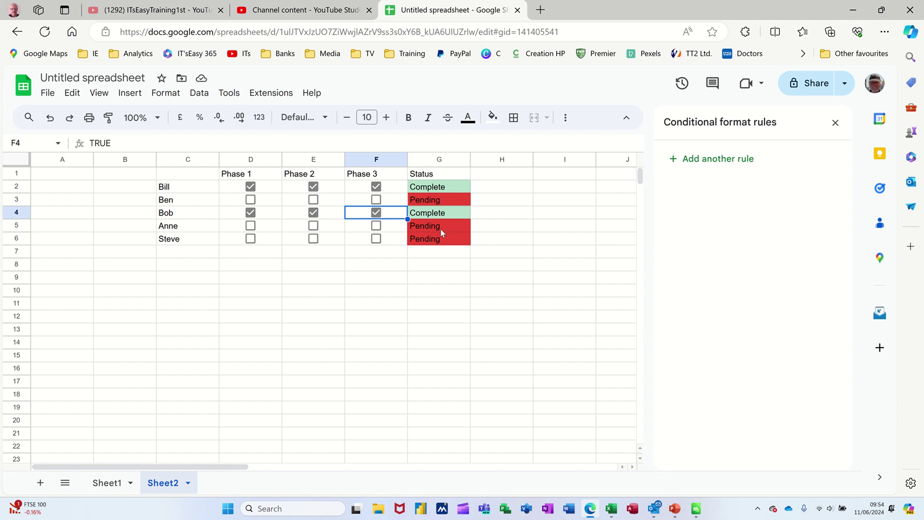
Enter Task 1 in C8 and fill Task 2 to Task 5 down to C12
left_click(188, 265)
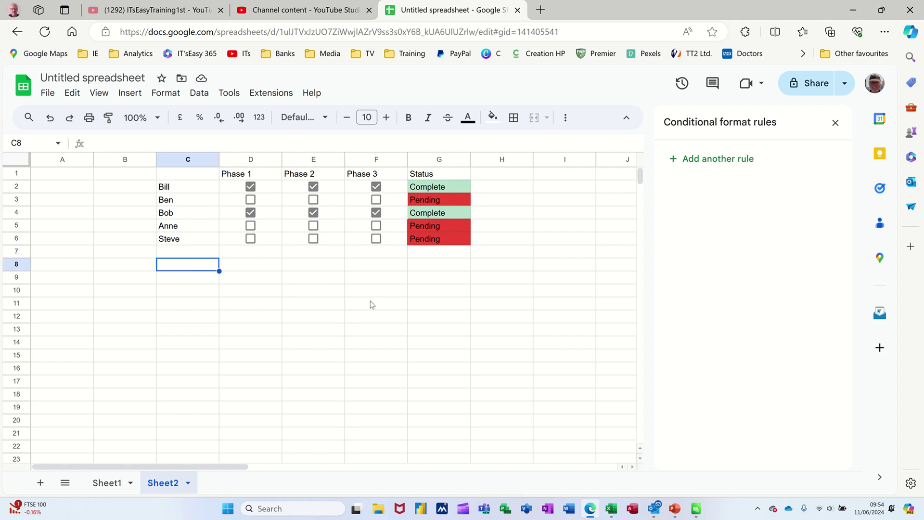
type("Tas")
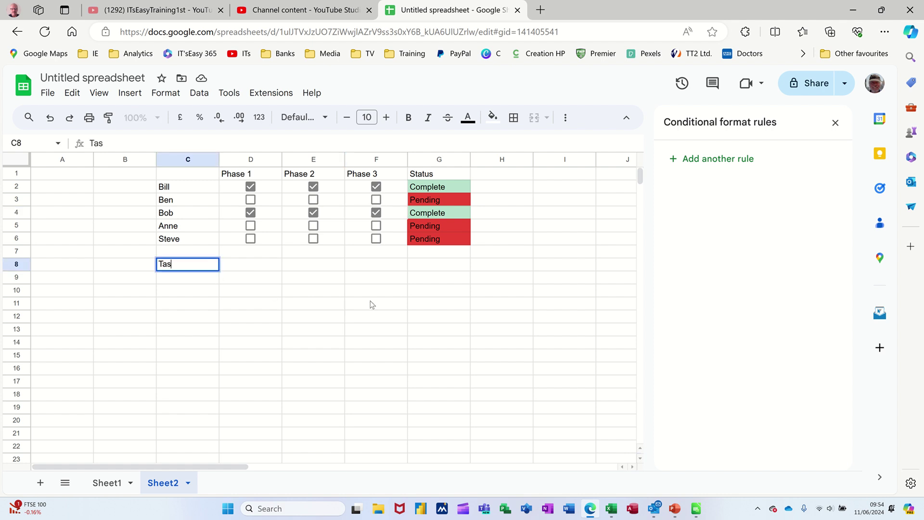
type("k 1")
left_click(250, 294)
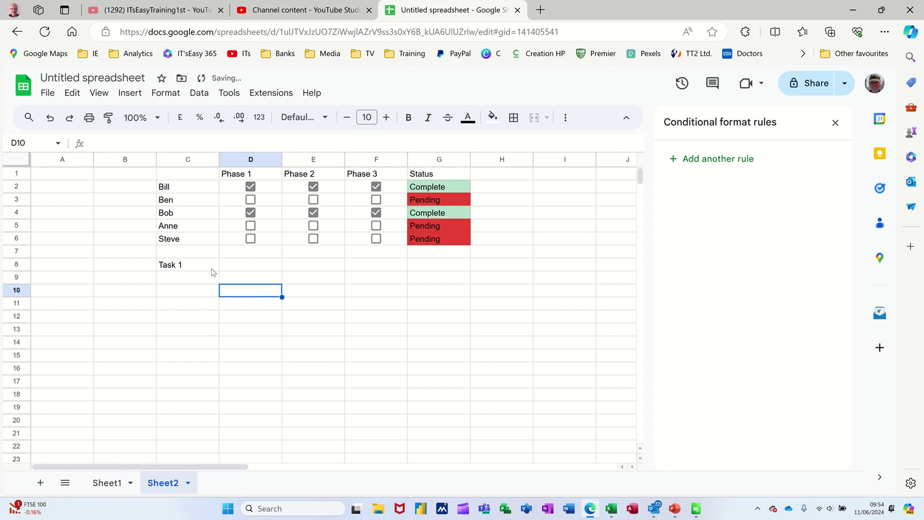
left_click(200, 265)
left_click_drag(219, 270, 219, 318)
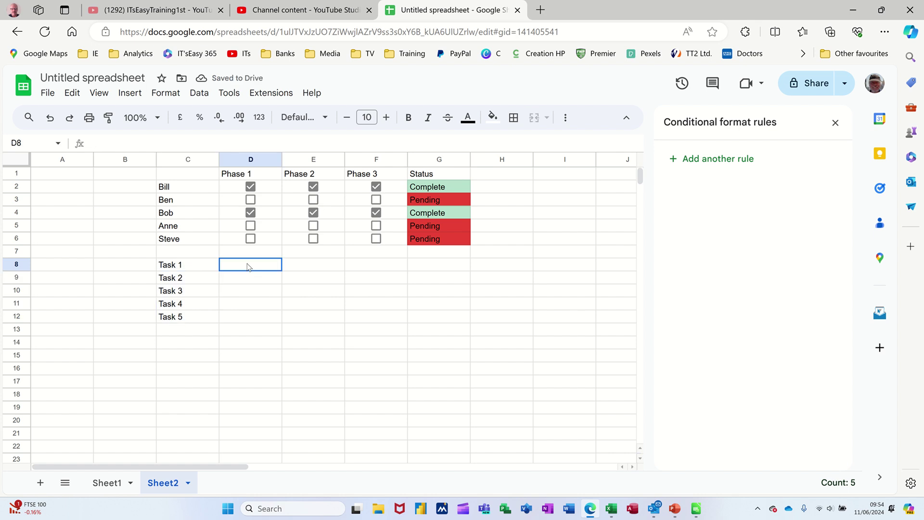
Copy a tick box into D8, untick it, fill it down to D12, and select C8:C12
left_click(249, 267)
left_click(250, 239)
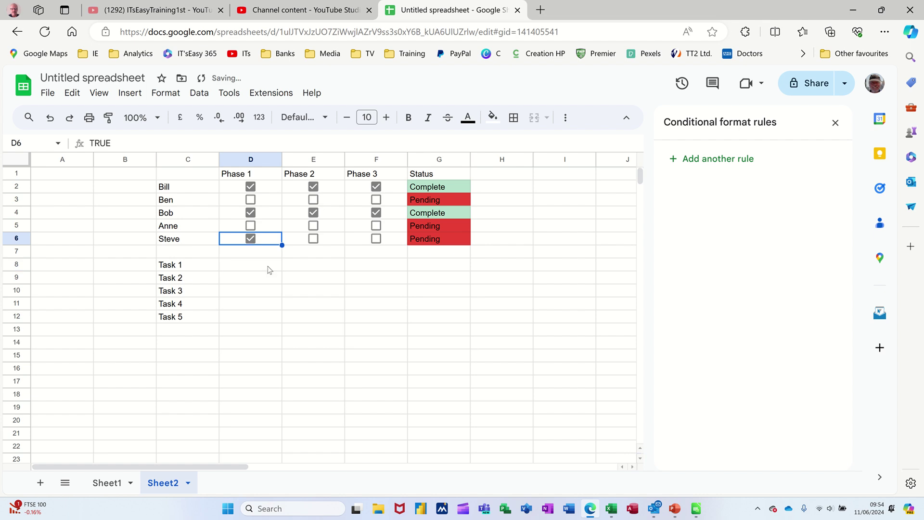
key("ctrl+c")
left_click(256, 270)
key("ctrl+v")
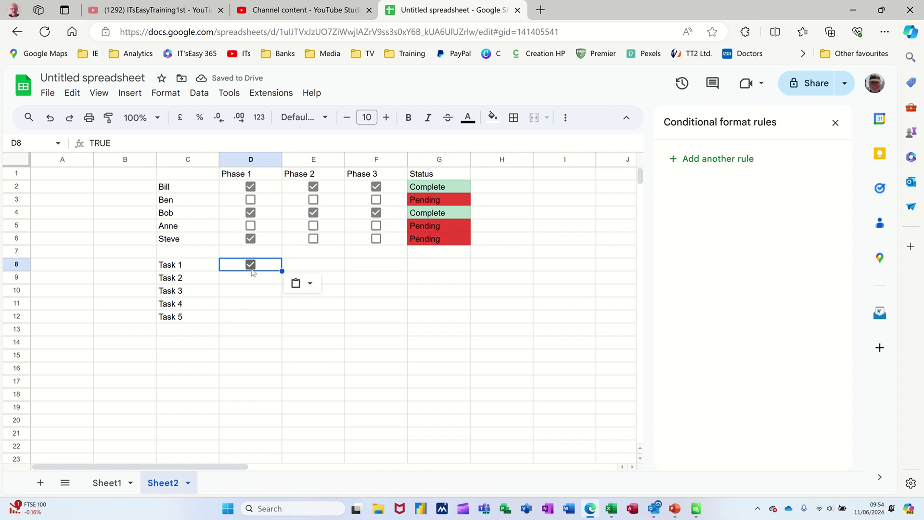
left_click(251, 265)
left_click_drag(281, 271, 281, 321)
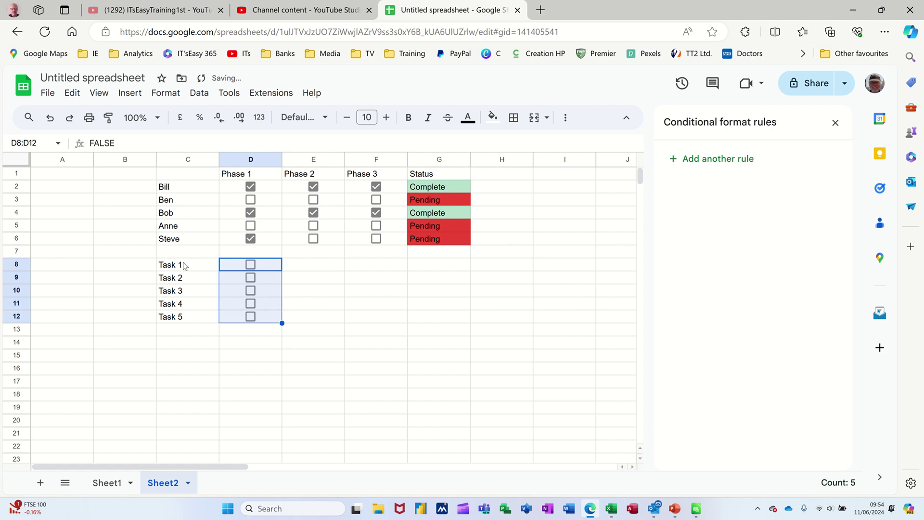
left_click_drag(185, 264, 188, 318)
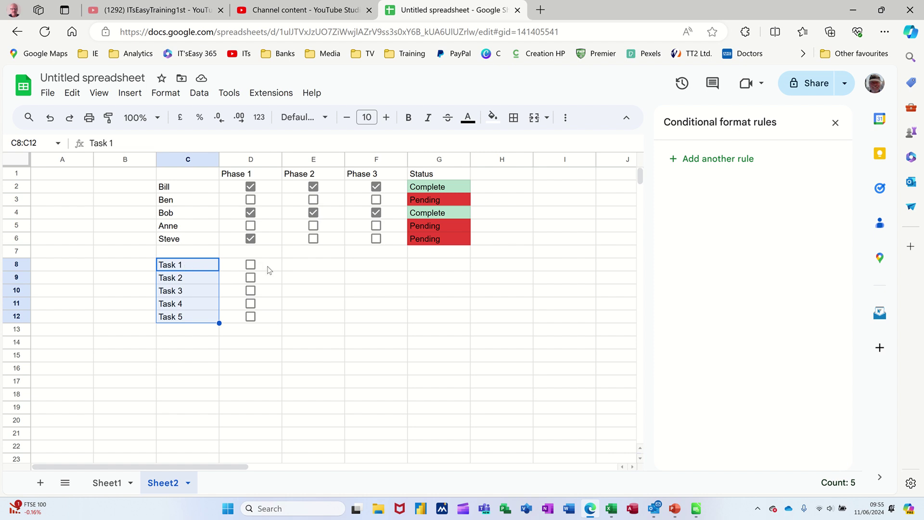
Start a C8:C12 formatting rule with the custom formula =D8=True
left_click(697, 159)
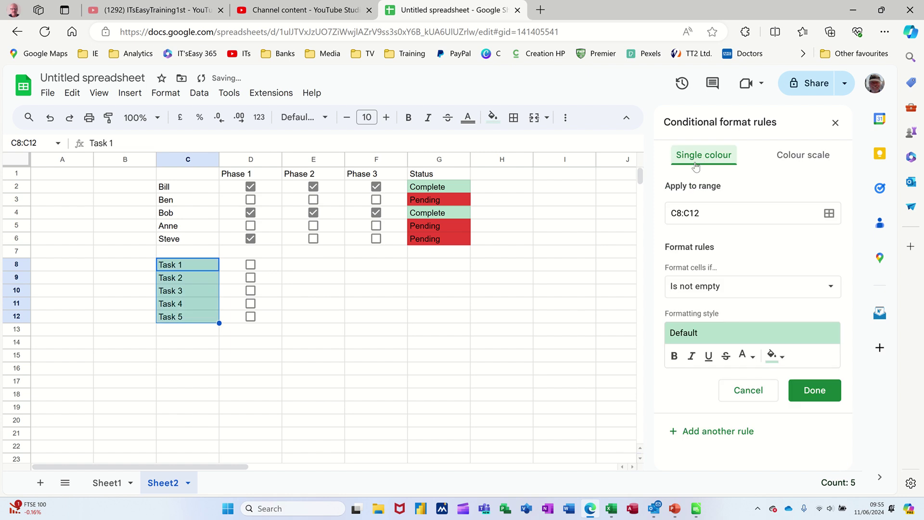
left_click(719, 289)
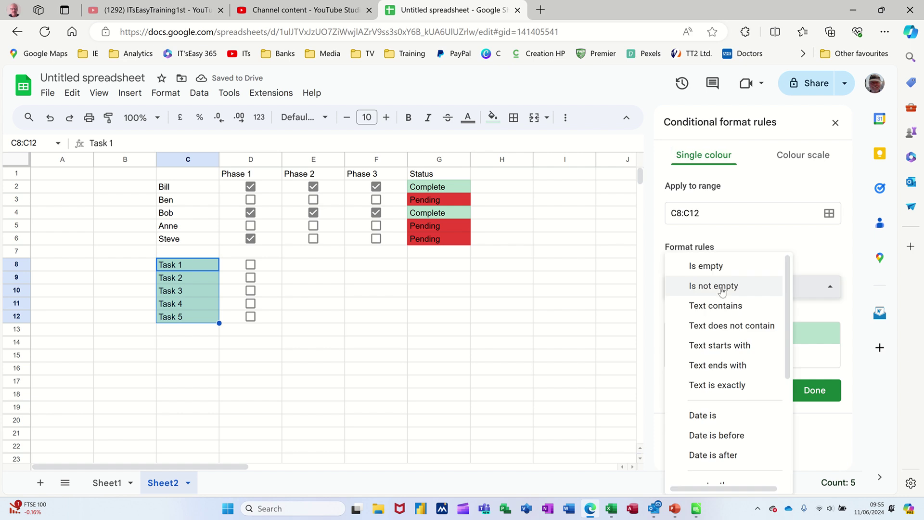
scroll(747, 452, "down", 4)
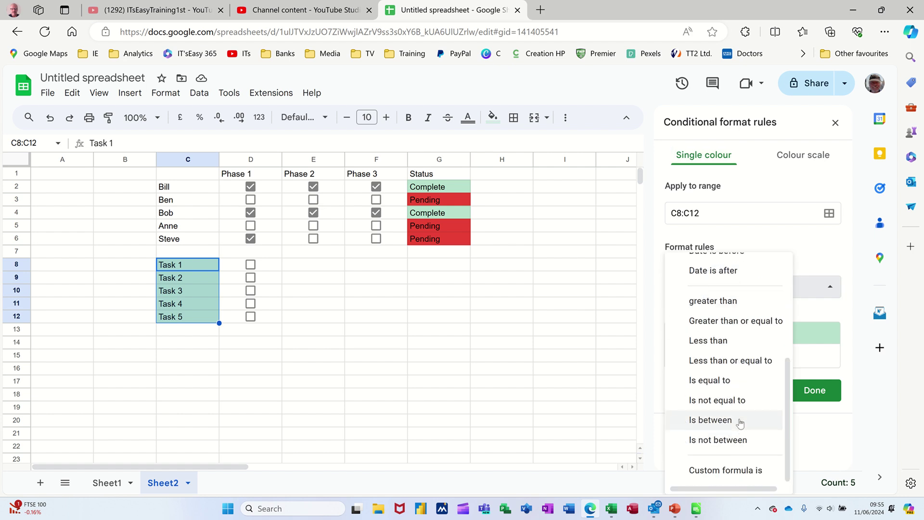
left_click(732, 473)
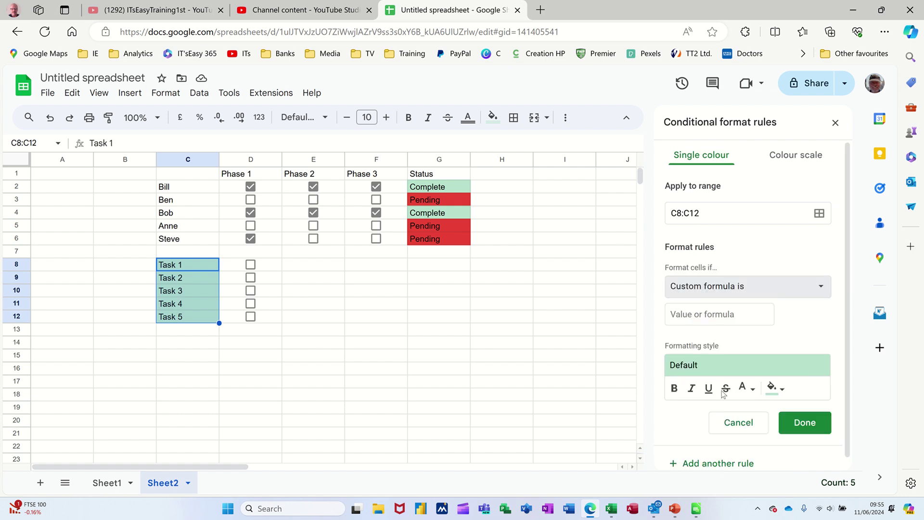
left_click(693, 315)
type("=")
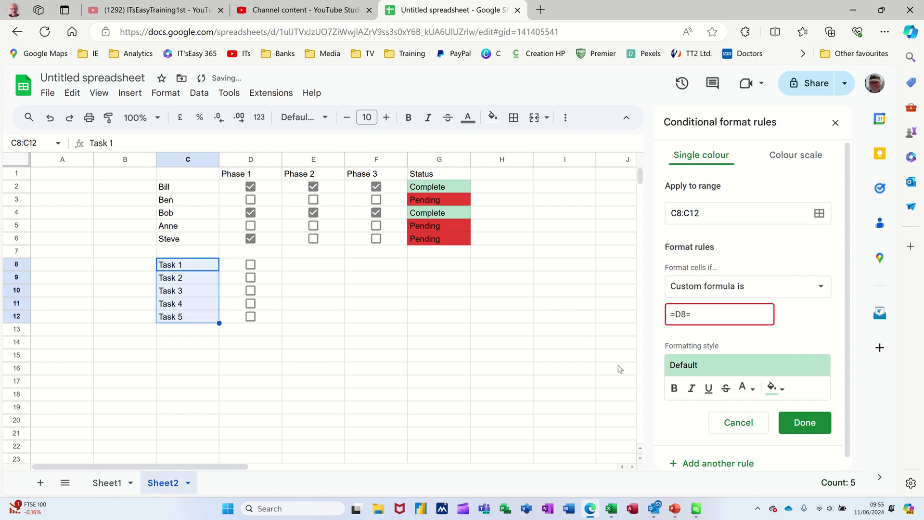
type("rue")
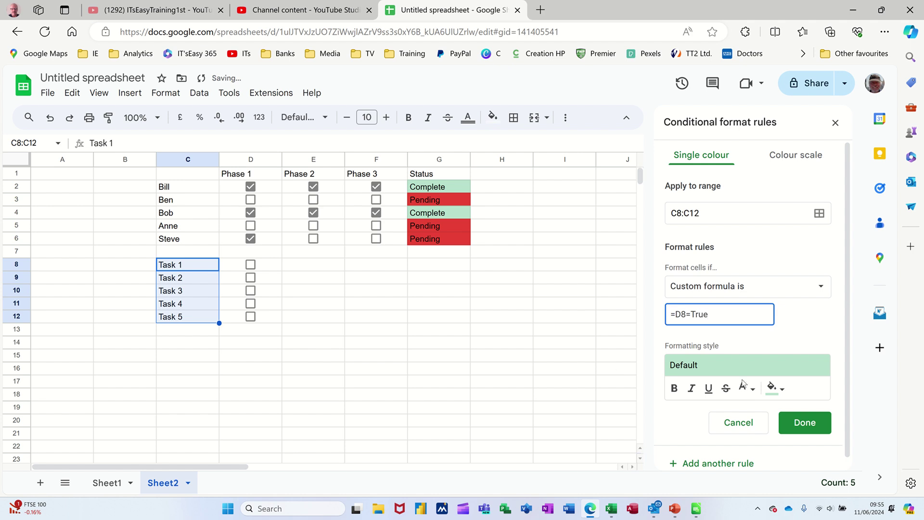
Give the rule white fill and red strike-through text, save it, and tick Task 1
left_click(773, 392)
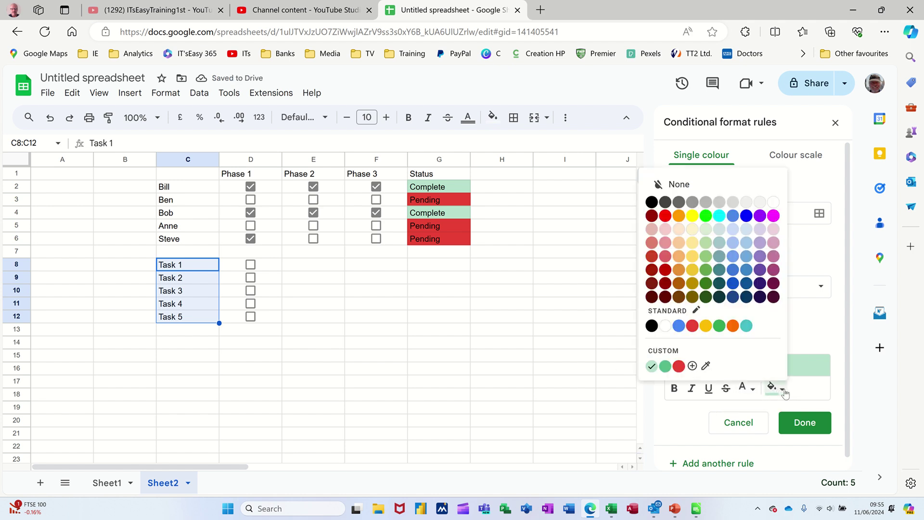
left_click(665, 326)
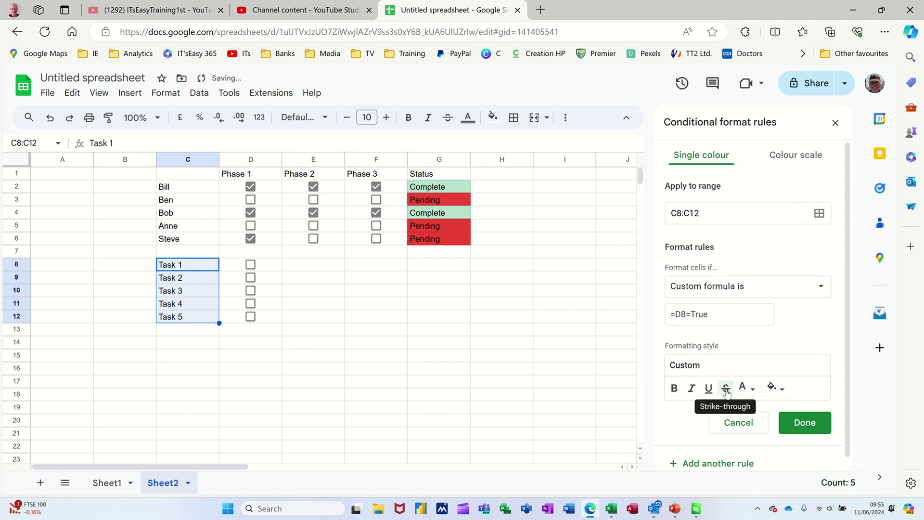
left_click(728, 391)
left_click(754, 392)
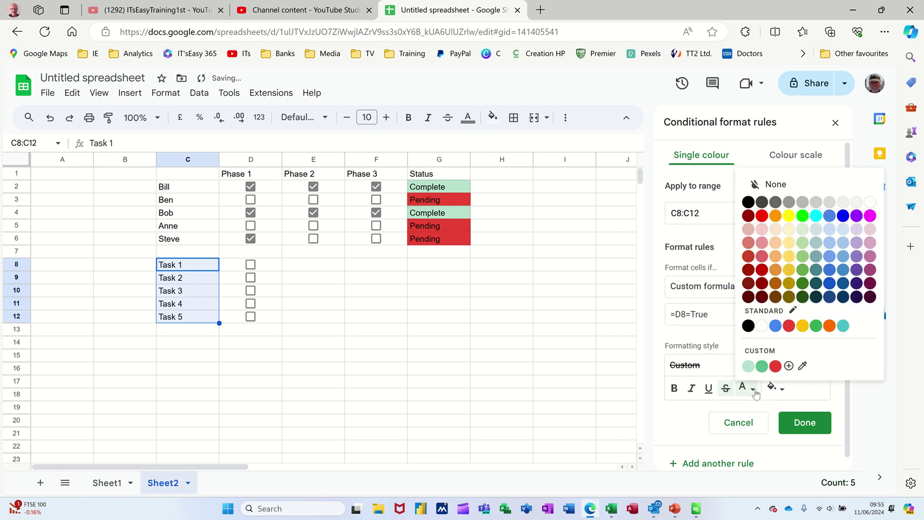
left_click(775, 365)
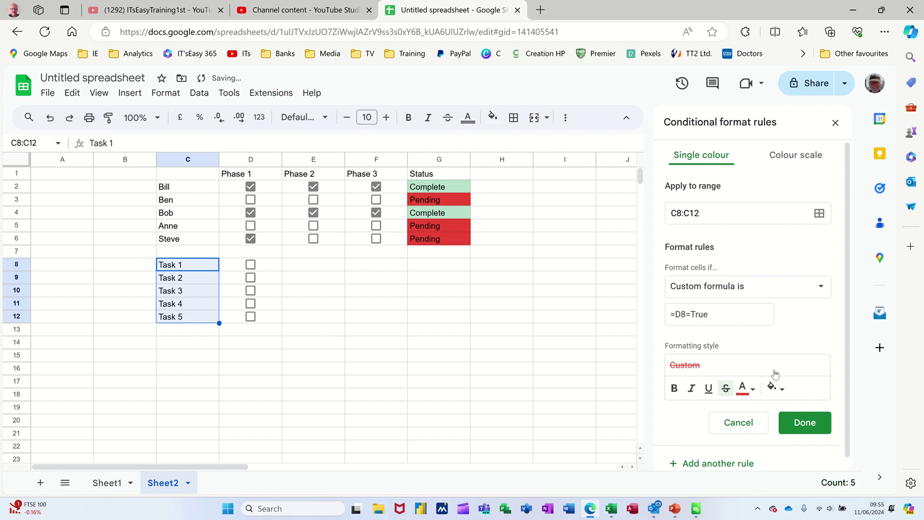
left_click(798, 424)
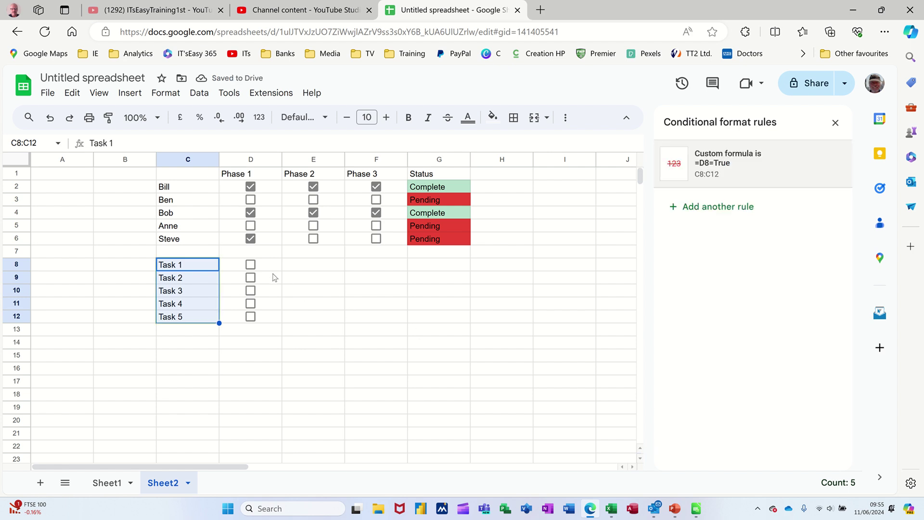
left_click(251, 265)
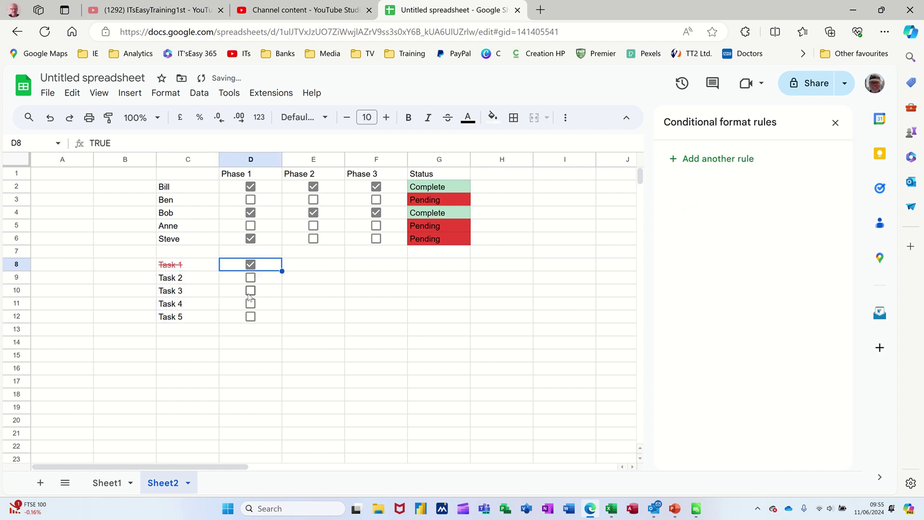
Tick the D10 and D12 boxes for Task 3 and Task 5
left_click(250, 292)
left_click(250, 316)
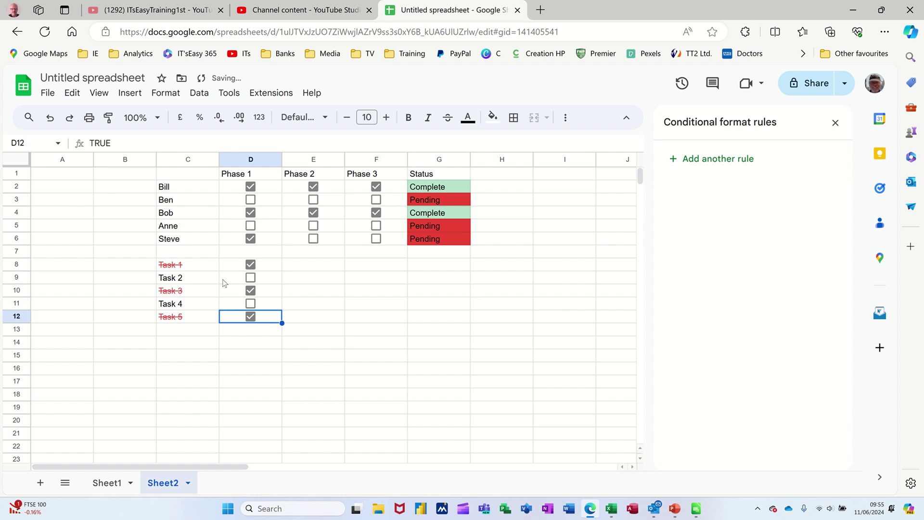